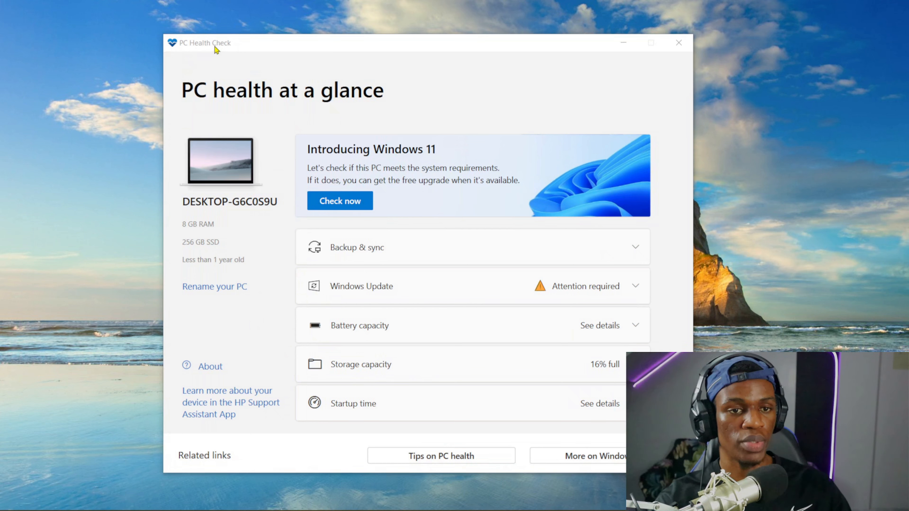
- Check whether this PC meets the Windows 11 requirements, dismiss the result and minimize PC Health Check
{"action": "mouse_move", "coordinate": [485, 48]}
{"action": "left_mouse_down"}
{"action": "mouse_move", "coordinate": [473, 55]}
{"action": "mouse_move", "coordinate": [489, 42]}
{"action": "left_mouse_up"}
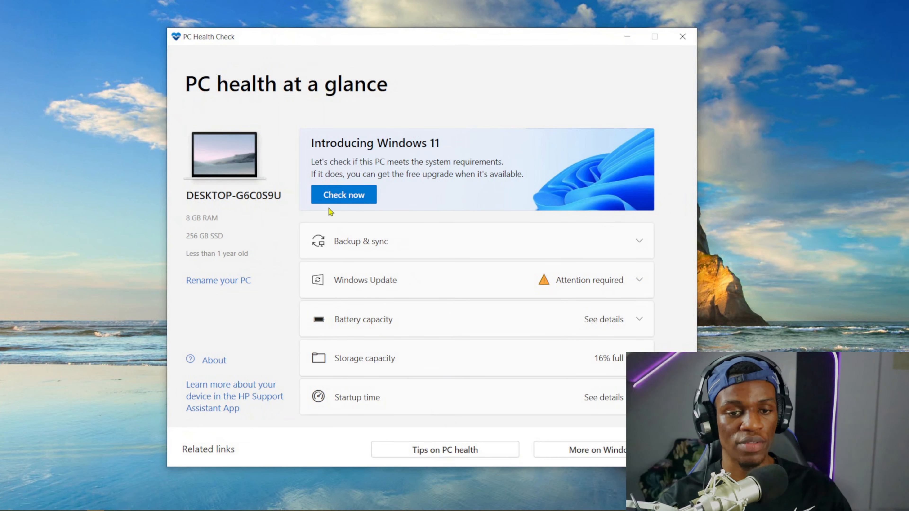
{"action": "left_click", "coordinate": [345, 200]}
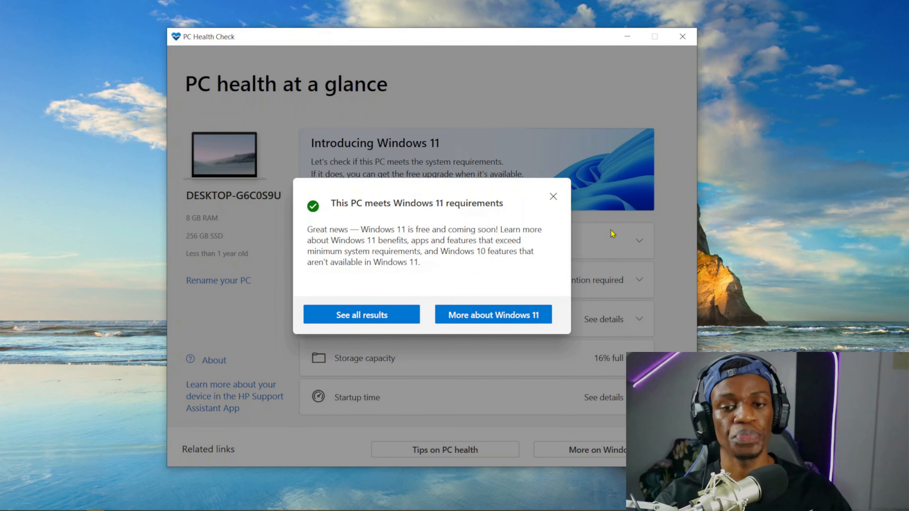
{"action": "left_click", "coordinate": [553, 202]}
{"action": "left_click", "coordinate": [628, 37]}
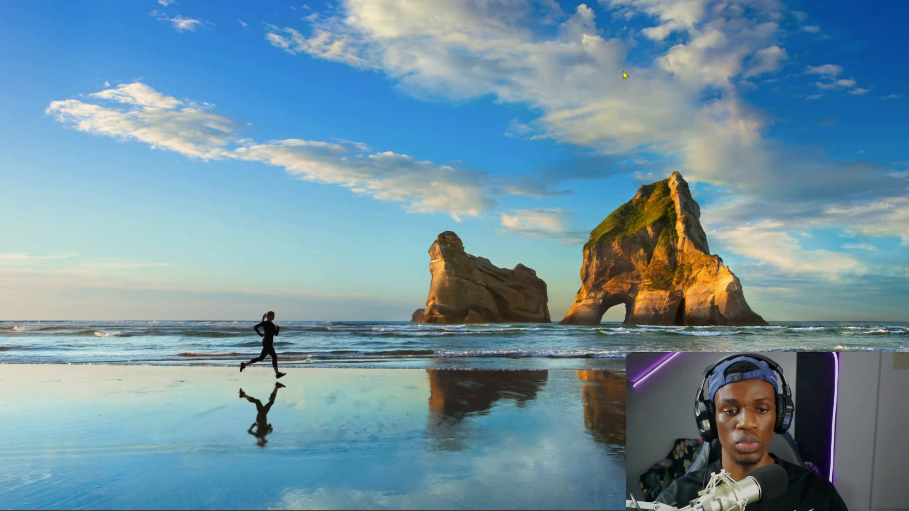
- Switch to the Chrome window showing Microsoft's Download Windows 11 page
{"action": "mouse_move", "coordinate": [142, 510]}
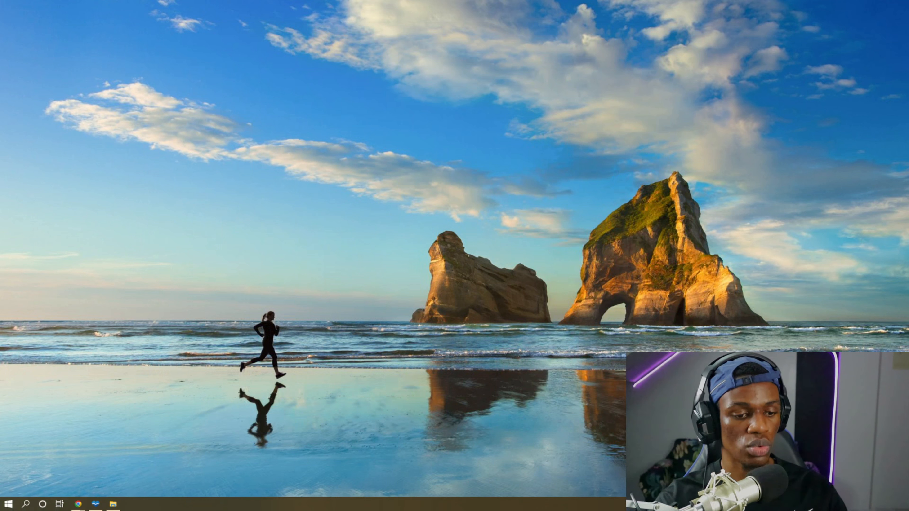
{"action": "mouse_move", "coordinate": [78, 504]}
{"action": "left_click", "coordinate": [52, 483]}
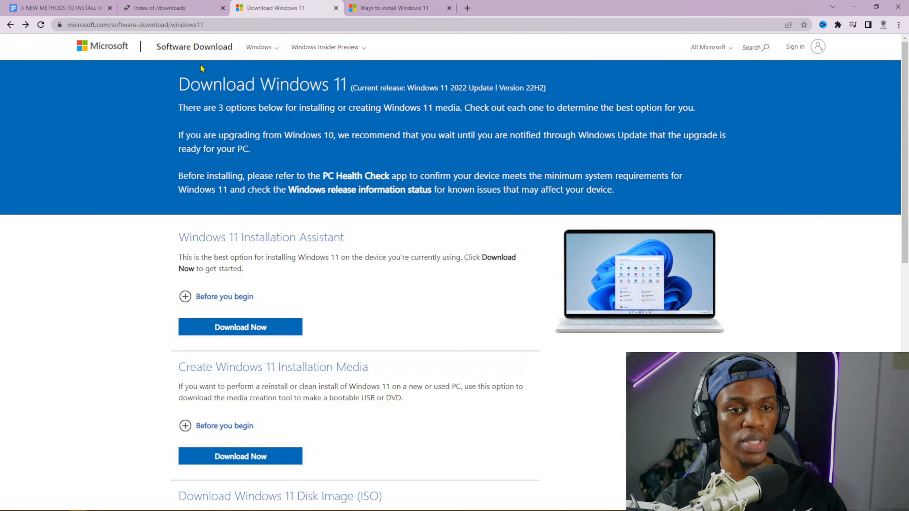
- Choose Windows 11 (multi-edition ISO) under Download Windows 11 Disk Image (ISO) and submit the download request
{"action": "scroll", "coordinate": [243, 284], "scroll_direction": "down", "scroll_amount": 5}
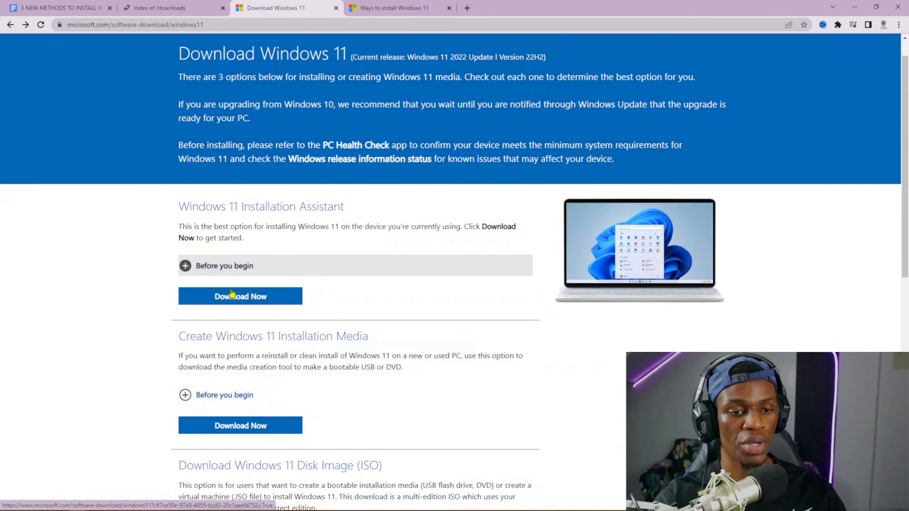
{"action": "scroll", "coordinate": [170, 199], "scroll_direction": "down", "scroll_amount": 5}
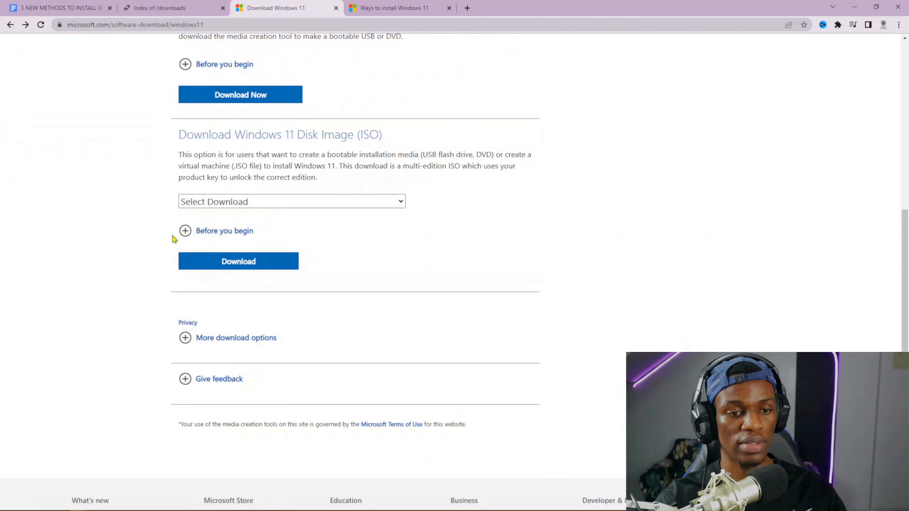
{"action": "scroll", "coordinate": [247, 178], "scroll_direction": "up", "scroll_amount": 1}
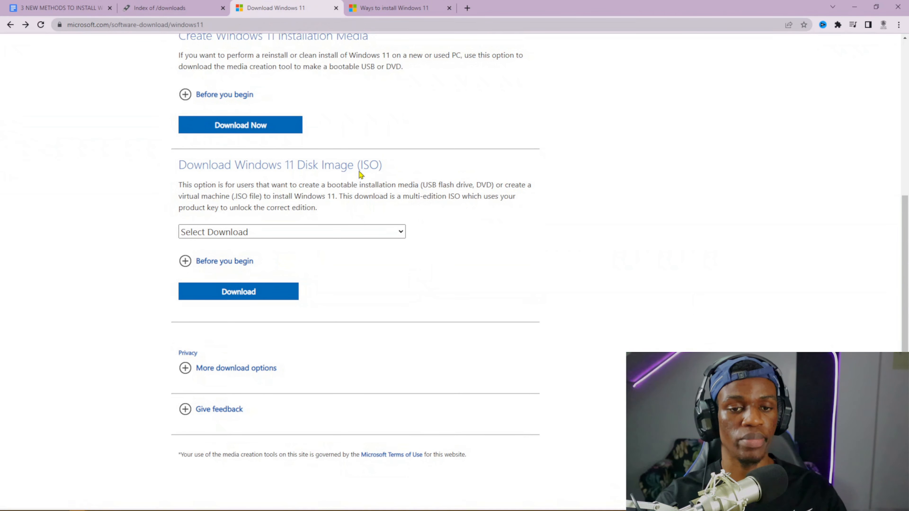
{"action": "scroll", "coordinate": [292, 98], "scroll_direction": "up", "scroll_amount": 1}
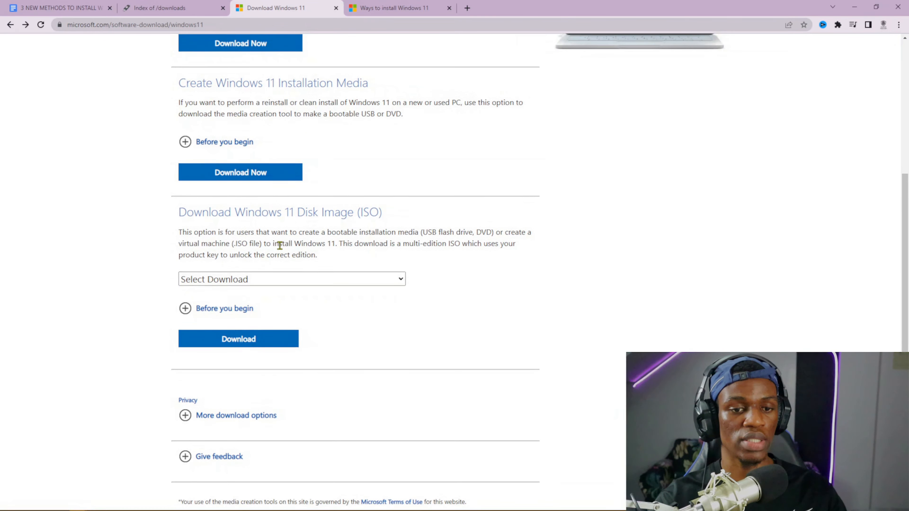
{"action": "scroll", "coordinate": [280, 245], "scroll_direction": "down", "scroll_amount": 2}
{"action": "left_click", "coordinate": [366, 186]}
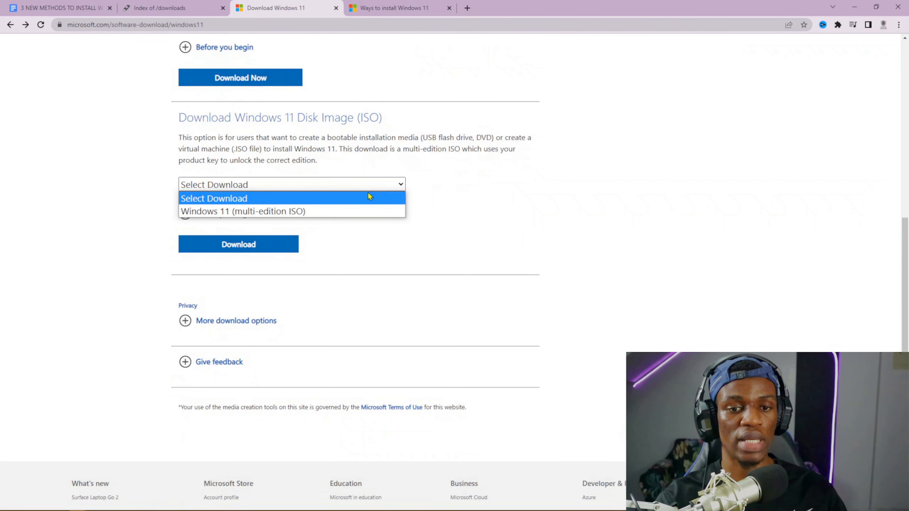
{"action": "left_click", "coordinate": [263, 211]}
{"action": "scroll", "coordinate": [168, 199], "scroll_direction": "down", "scroll_amount": 2}
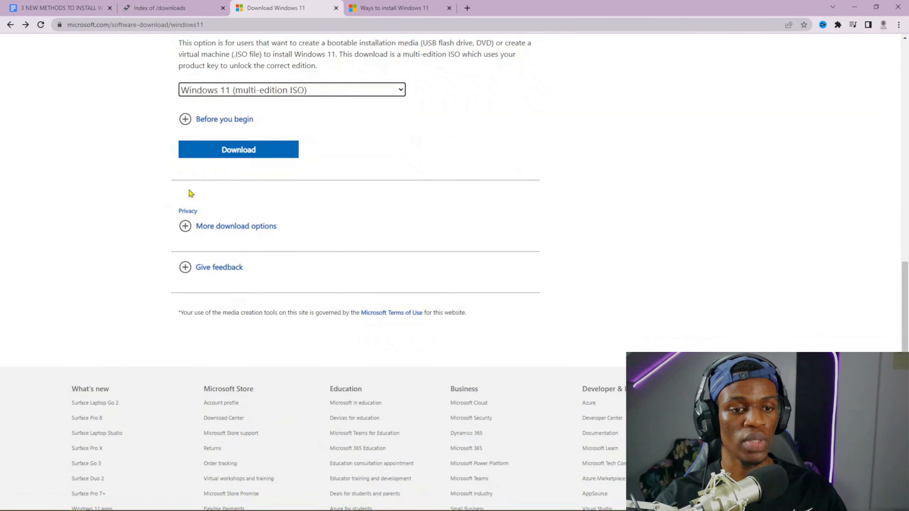
{"action": "left_click", "coordinate": [226, 148]}
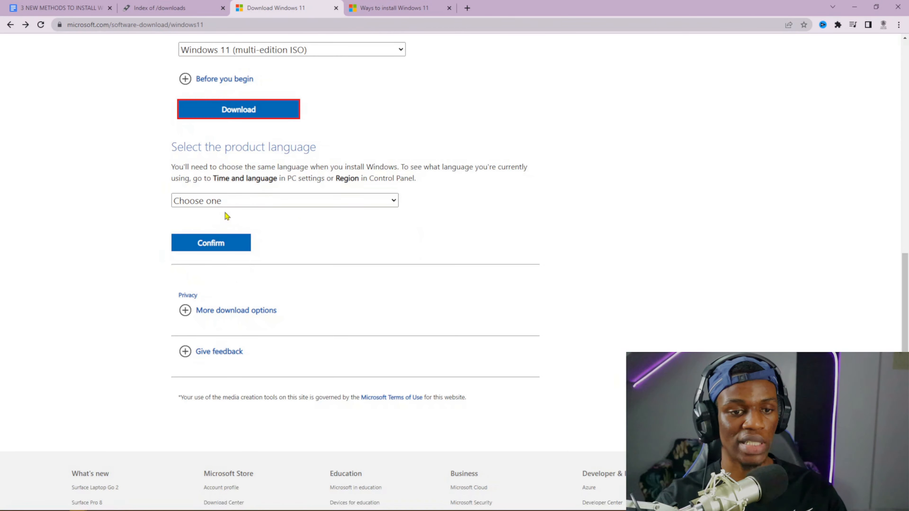
- Set the product language to English (United States) and confirm it to generate the ISO download link
{"action": "left_click", "coordinate": [297, 200]}
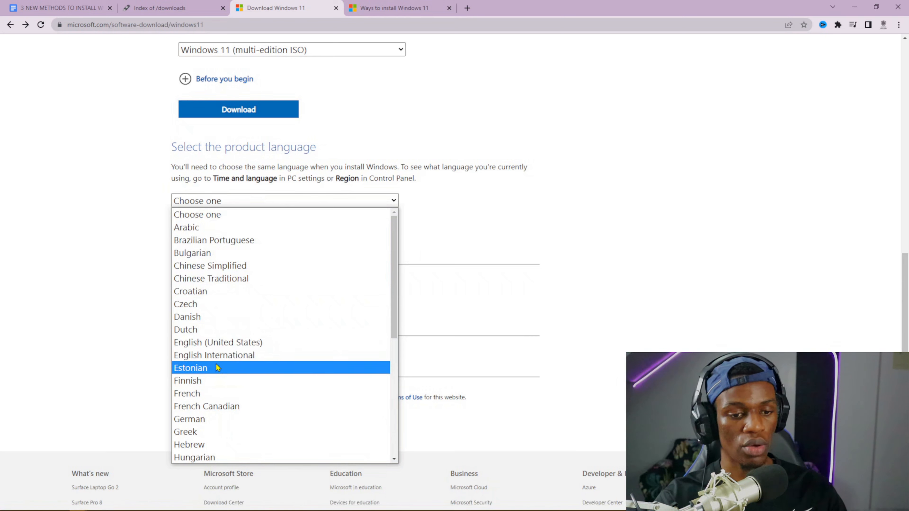
{"action": "left_click", "coordinate": [211, 344]}
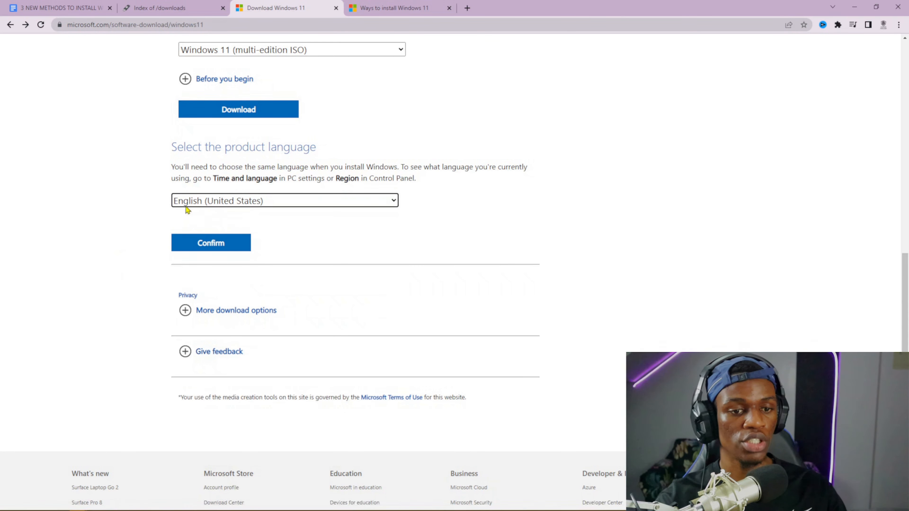
{"action": "left_click", "coordinate": [213, 248]}
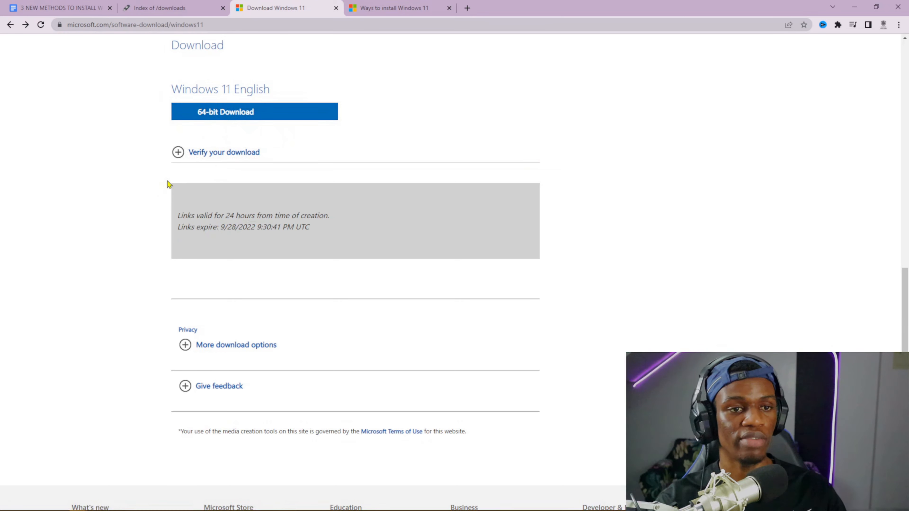
- Return from the open Rufus downloads index to the Rufus homepage and open the other versions listing from its Download section
{"action": "mouse_move", "coordinate": [114, 506]}
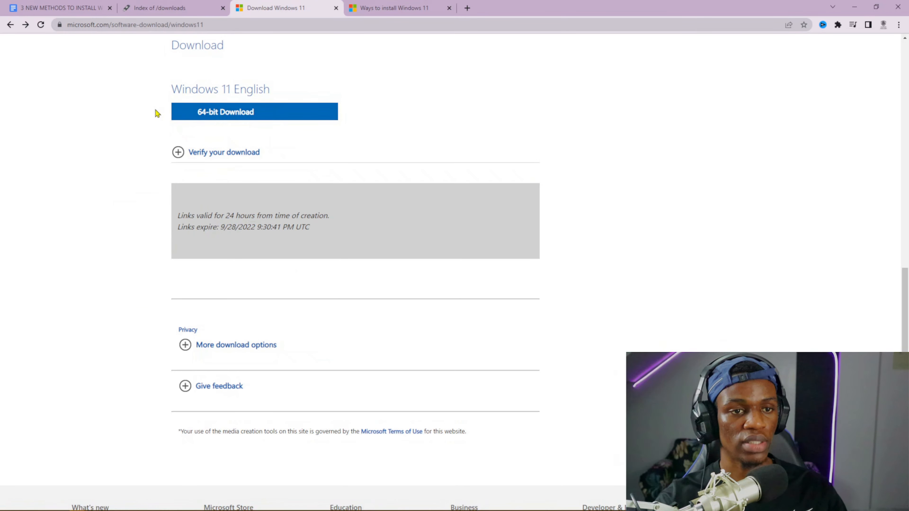
{"action": "left_click", "coordinate": [175, 12]}
{"action": "left_click", "coordinate": [10, 25]}
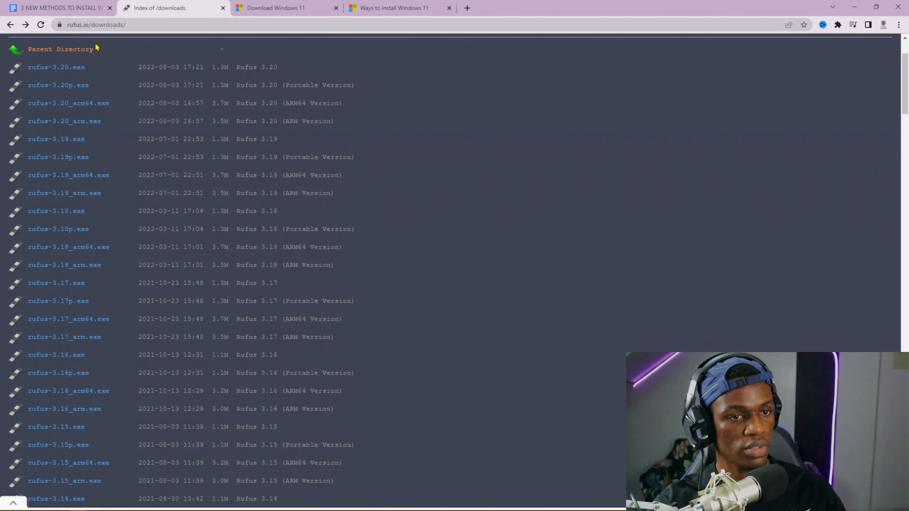
{"action": "left_click", "coordinate": [10, 25]}
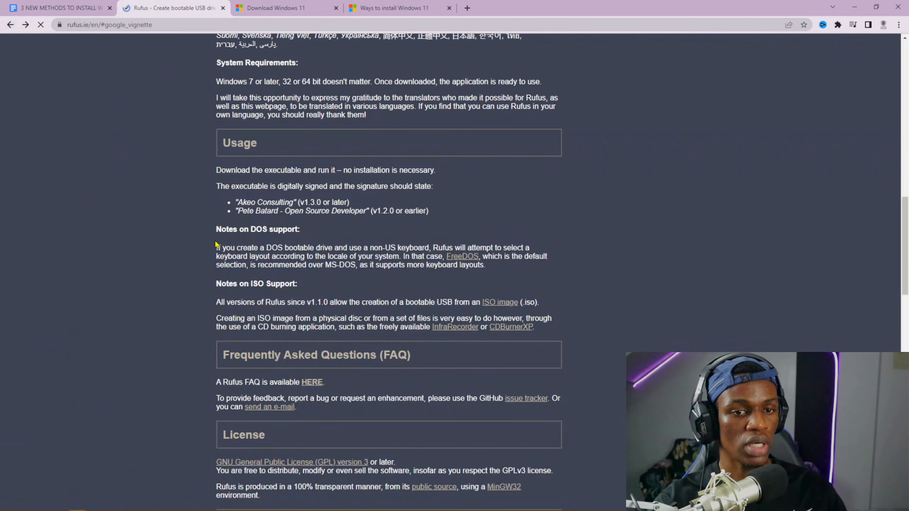
{"action": "scroll", "coordinate": [118, 208], "scroll_direction": "up", "scroll_amount": 15}
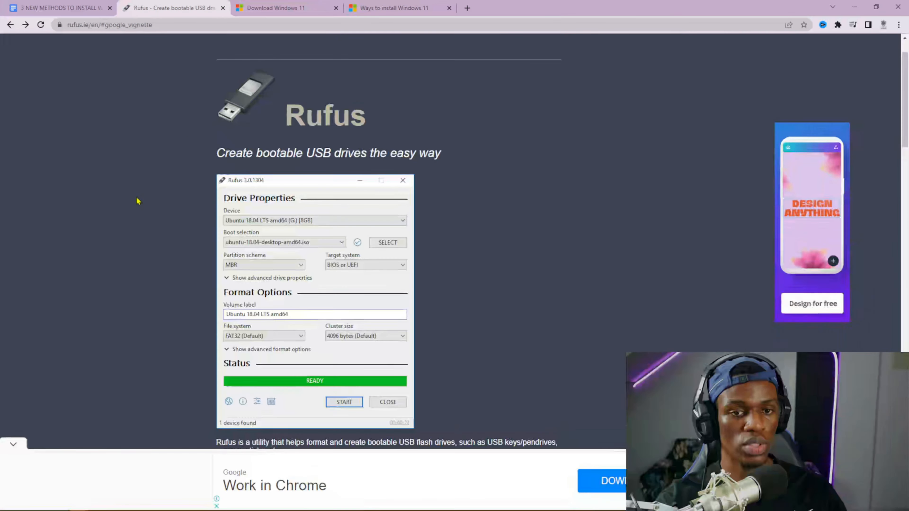
{"action": "scroll", "coordinate": [138, 201], "scroll_direction": "up", "scroll_amount": 3}
{"action": "scroll", "coordinate": [183, 204], "scroll_direction": "down", "scroll_amount": 10}
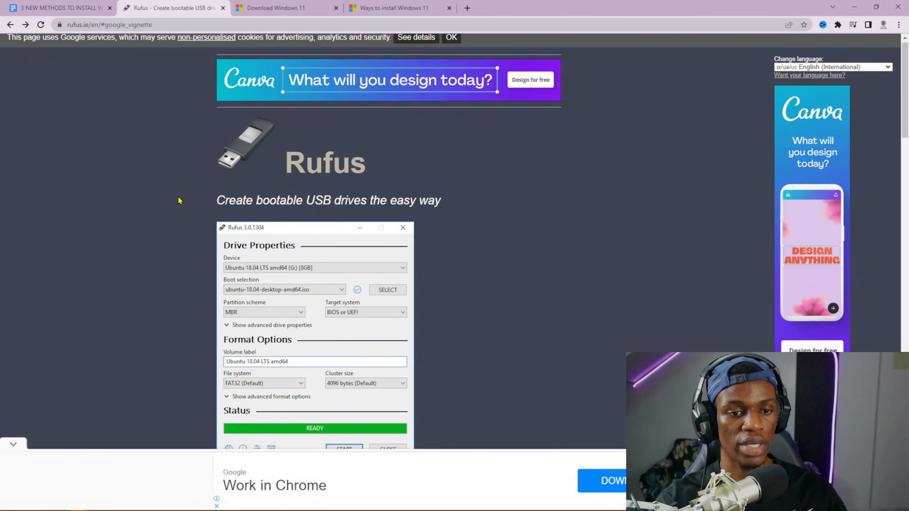
{"action": "scroll", "coordinate": [183, 189], "scroll_direction": "down", "scroll_amount": 5}
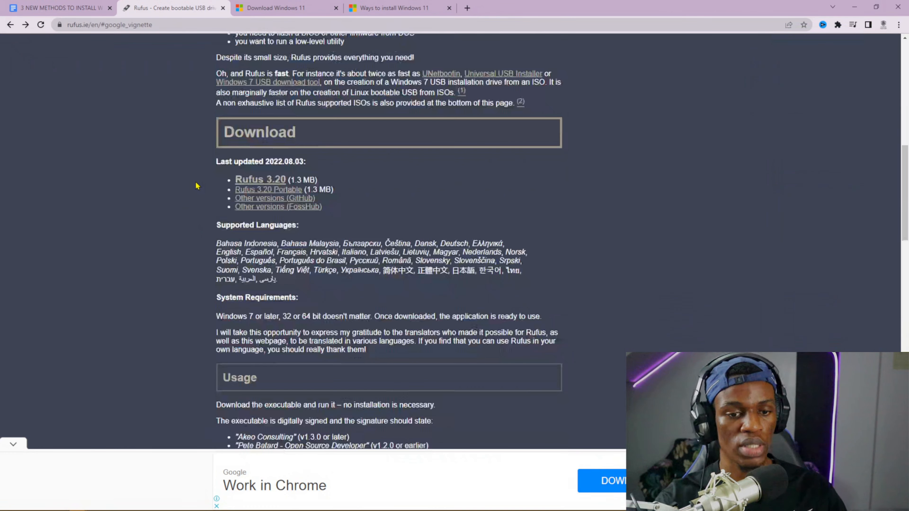
{"action": "left_click", "coordinate": [278, 204]}
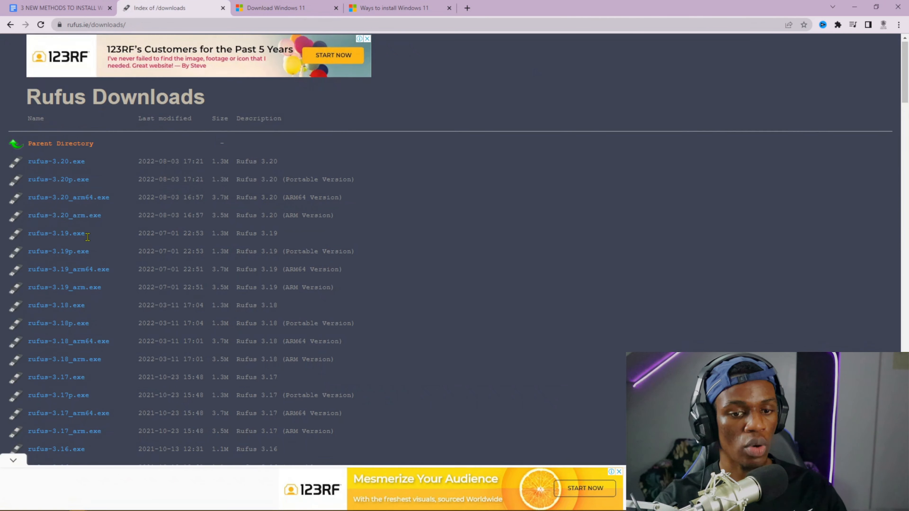
- Look through the Rufus downloads listing for rufus-3.18.exe among the available versions
{"action": "scroll", "coordinate": [90, 233], "scroll_direction": "down", "scroll_amount": 2}
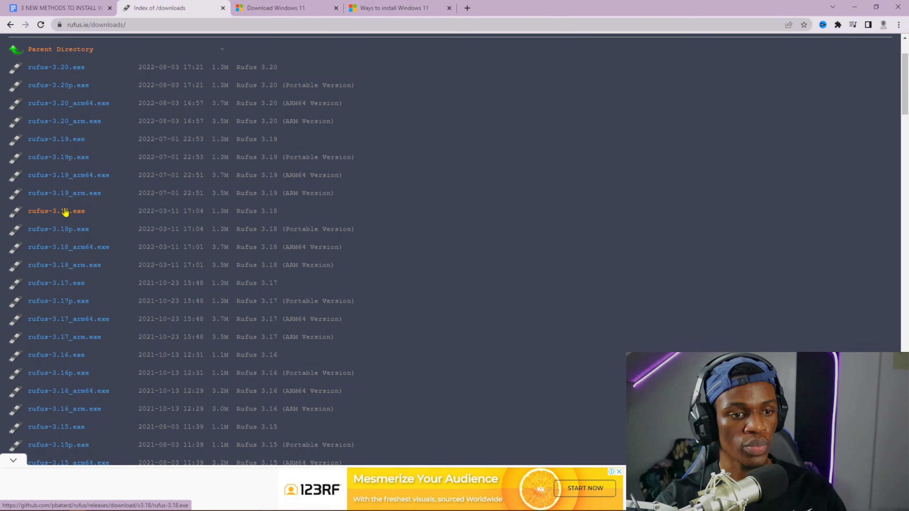
{"action": "scroll", "coordinate": [52, 190], "scroll_direction": "up", "scroll_amount": 3}
{"action": "scroll", "coordinate": [61, 168], "scroll_direction": "down", "scroll_amount": 2}
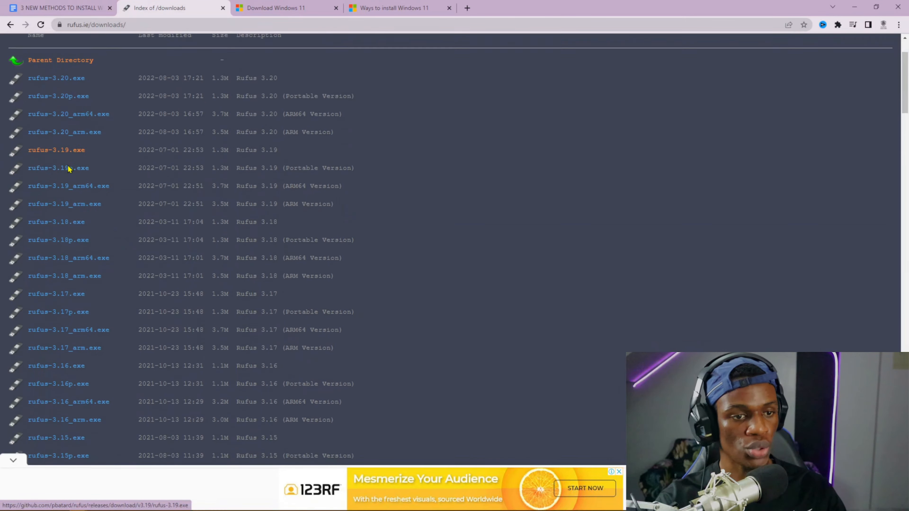
{"action": "scroll", "coordinate": [69, 169], "scroll_direction": "down", "scroll_amount": 1}
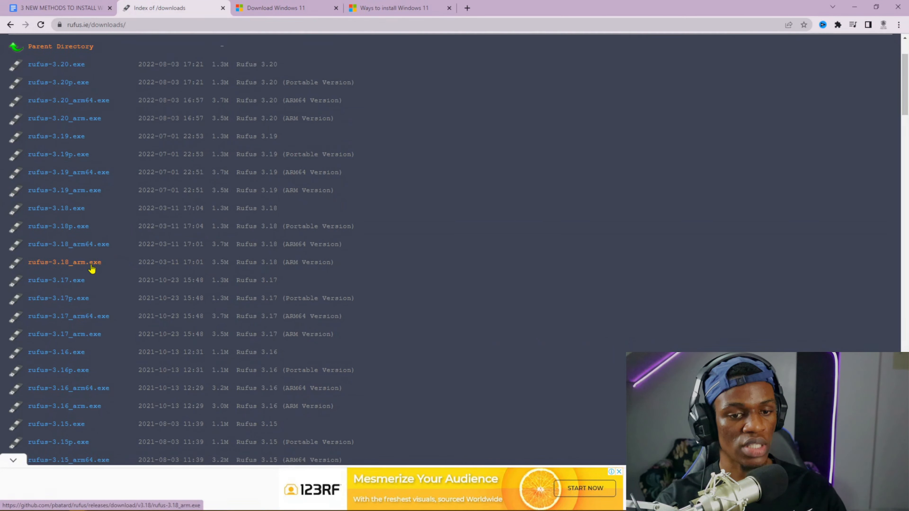
{"action": "scroll", "coordinate": [94, 272], "scroll_direction": "down", "scroll_amount": 1}
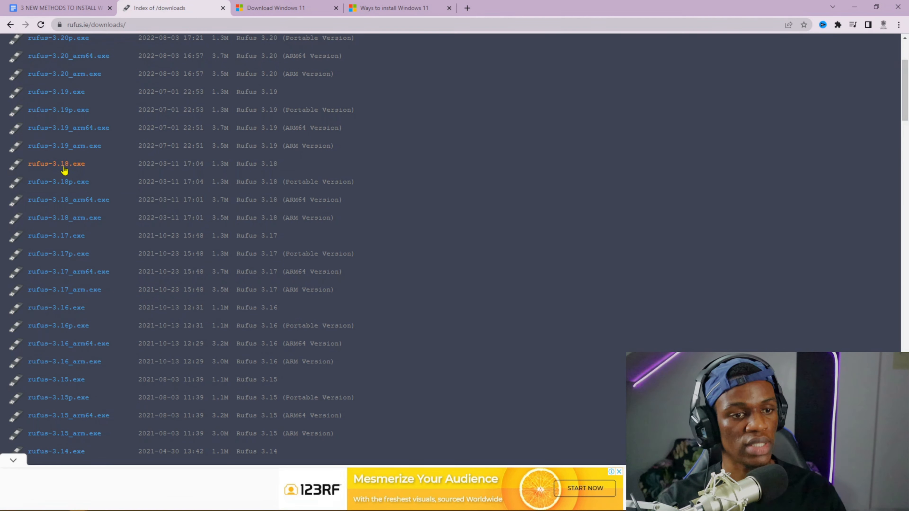
{"action": "scroll", "coordinate": [77, 165], "scroll_direction": "up", "scroll_amount": 2}
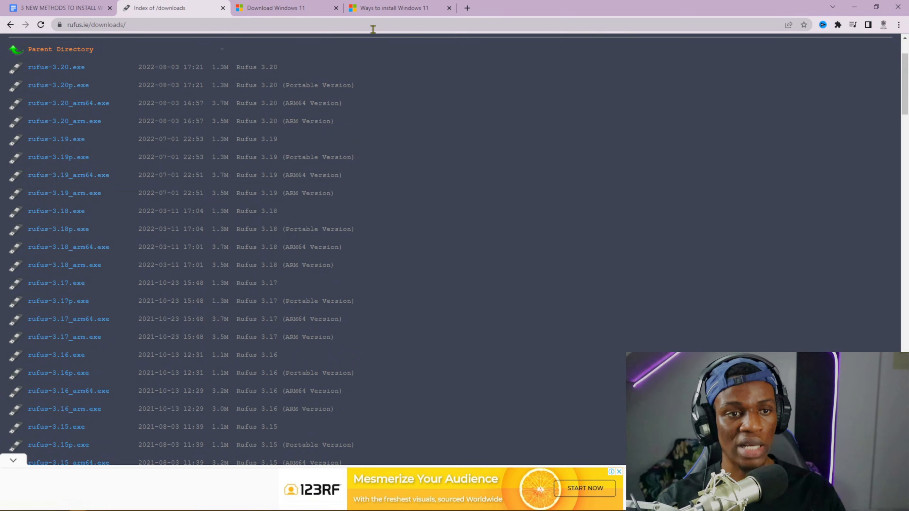
- Open the Downloads folder in File Explorer, run rufus-3.18.exe and move the Rufus window over the folder window
{"action": "mouse_move", "coordinate": [205, 499]}
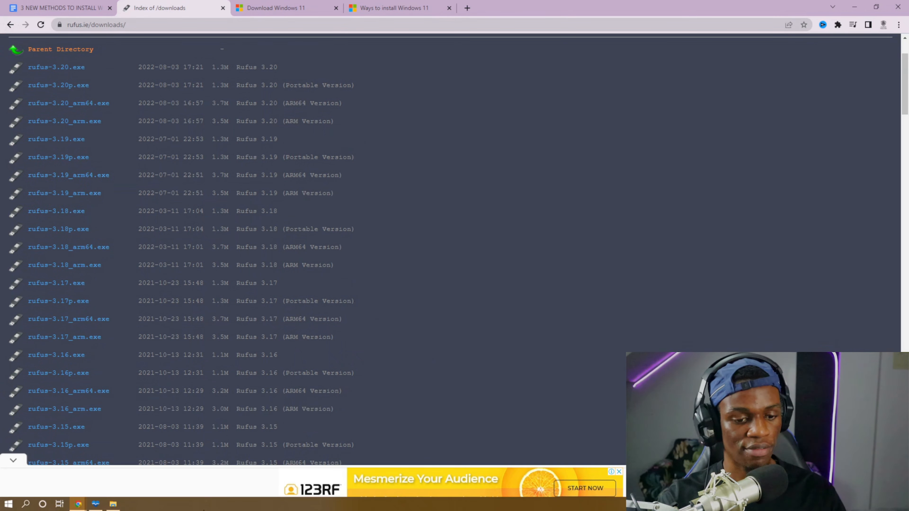
{"action": "left_click", "coordinate": [115, 507]}
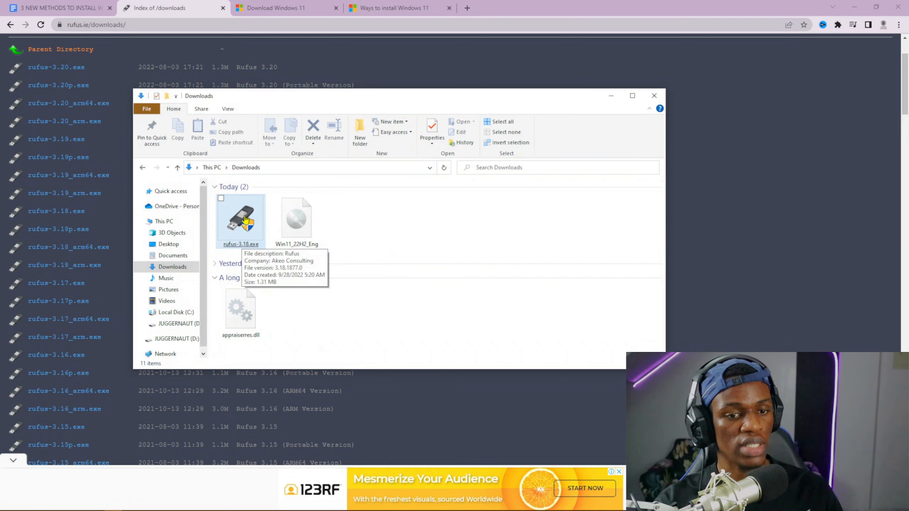
{"action": "double_click", "coordinate": [239, 228]}
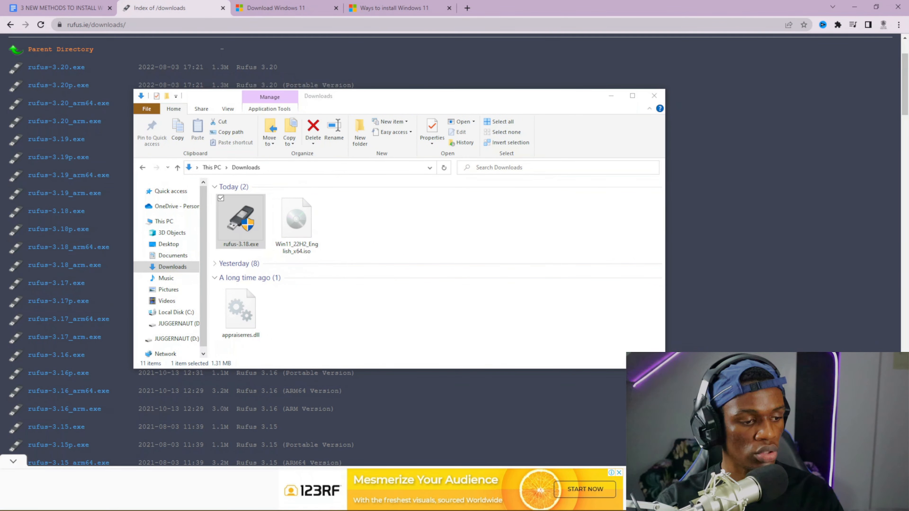
{"action": "left_click_drag", "start_coordinate": [317, 62], "coordinate": [461, 109]}
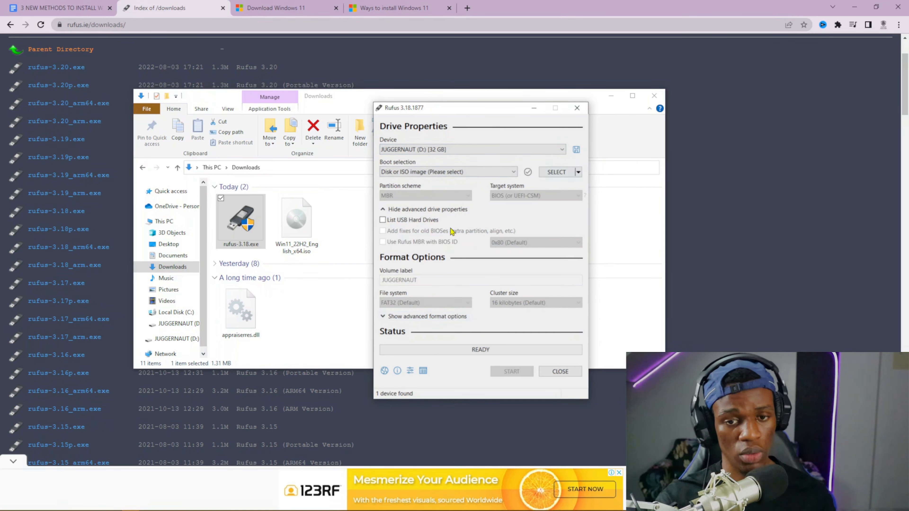
- Check the Device list in Rufus for the connected USB flash drive
{"action": "left_click", "coordinate": [561, 149]}
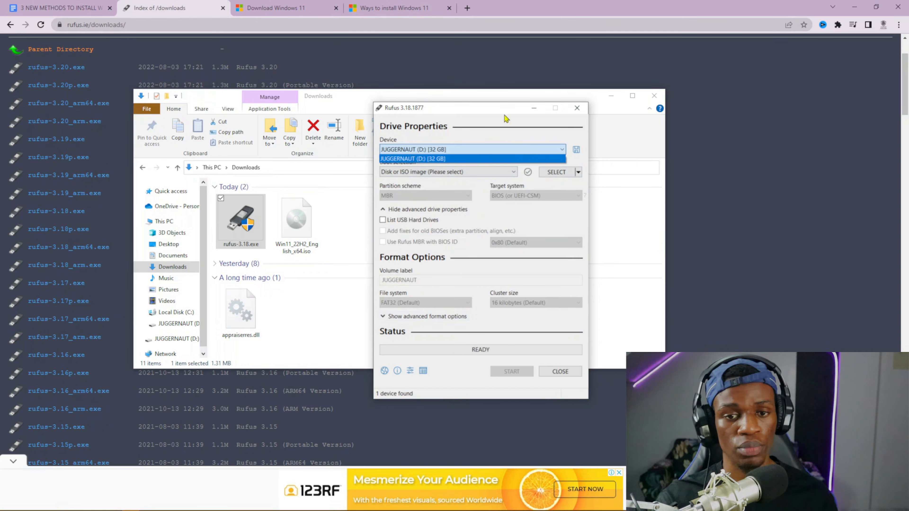
{"action": "left_click", "coordinate": [534, 150]}
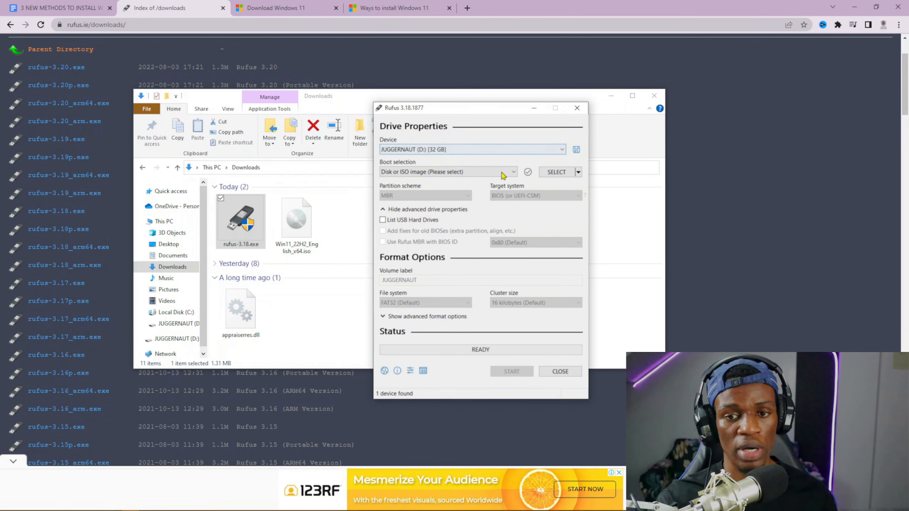
{"action": "left_click", "coordinate": [537, 149]}
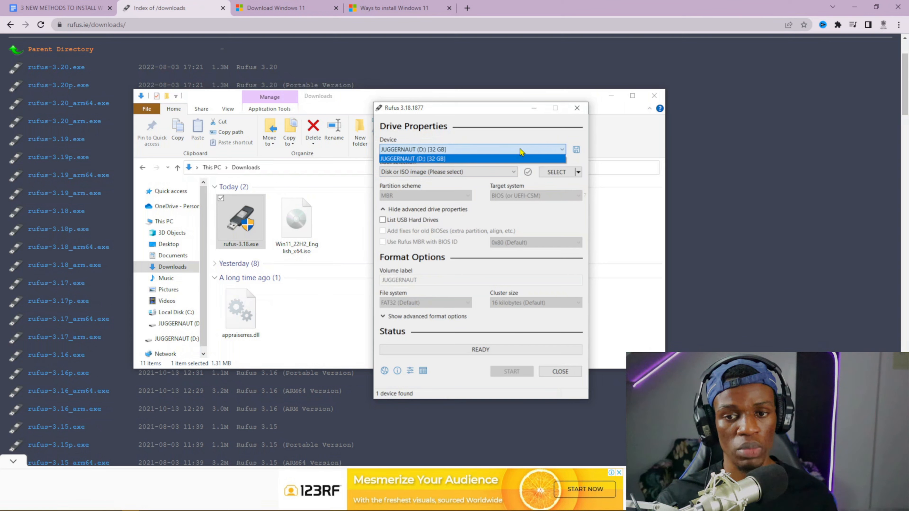
{"action": "left_click", "coordinate": [525, 139]}
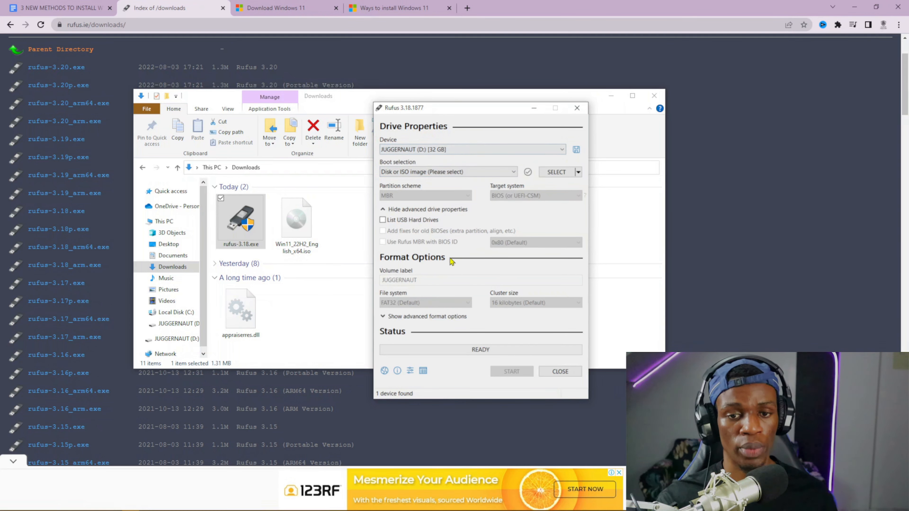
- Select JUGGERNAUT (D:) as the target device and load Win11_22H2_English_x64.iso from Downloads as its boot image
{"action": "left_click", "coordinate": [562, 150]}
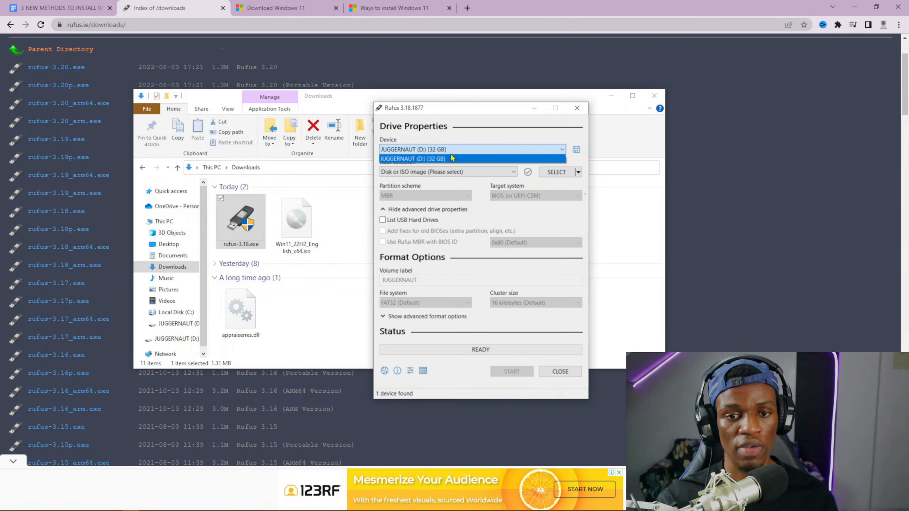
{"action": "left_click", "coordinate": [457, 161]}
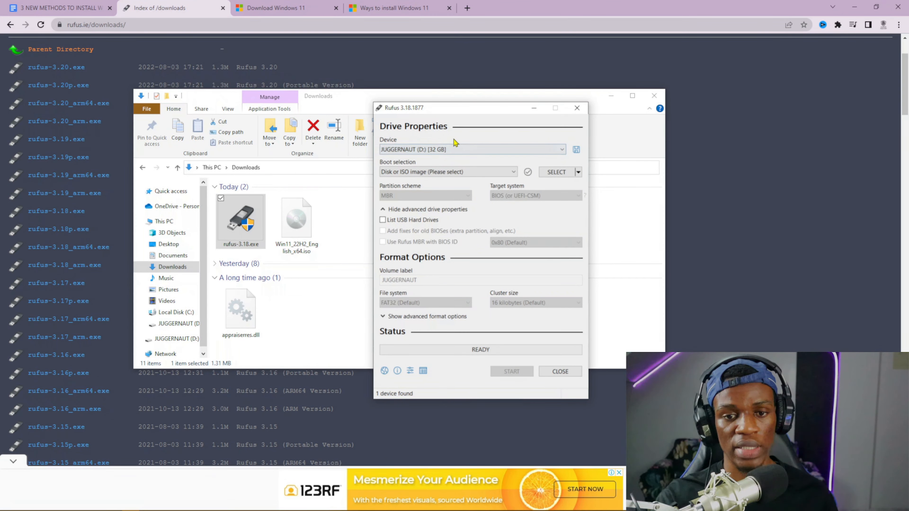
{"action": "left_click", "coordinate": [513, 175]}
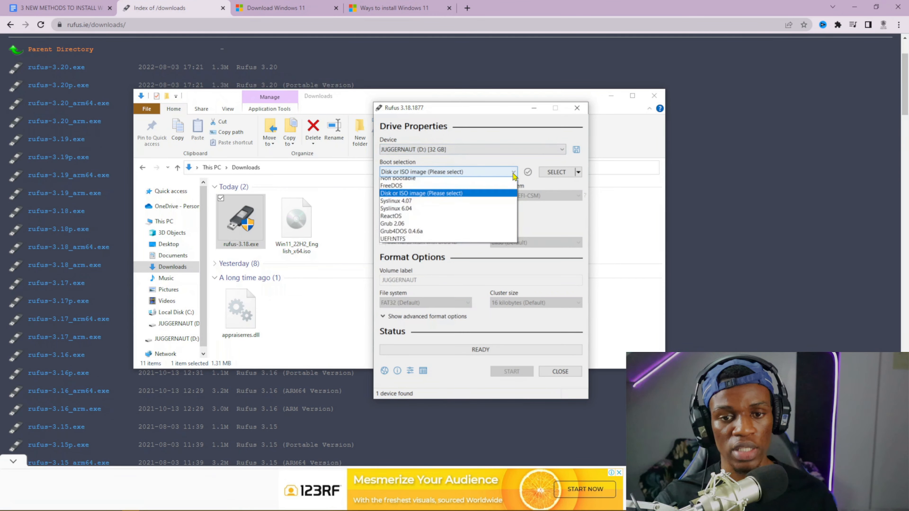
{"action": "left_click", "coordinate": [467, 202]}
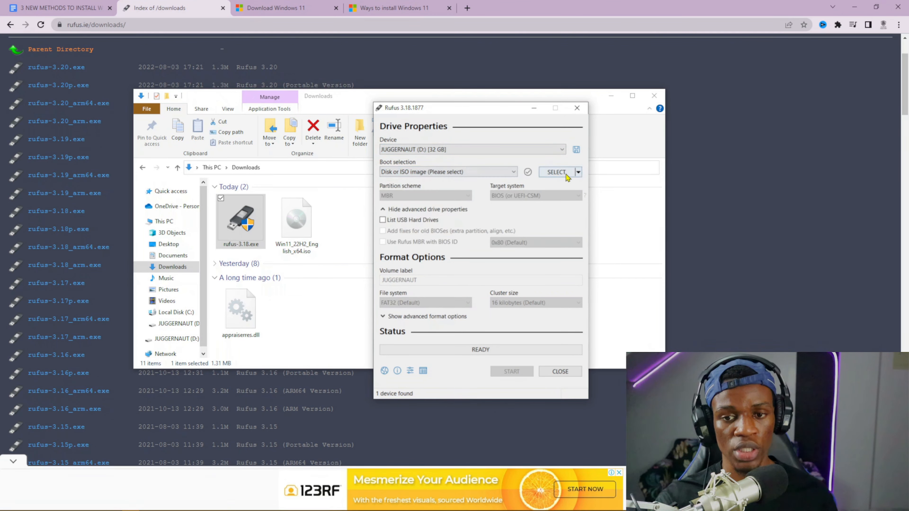
{"action": "left_click", "coordinate": [555, 173]}
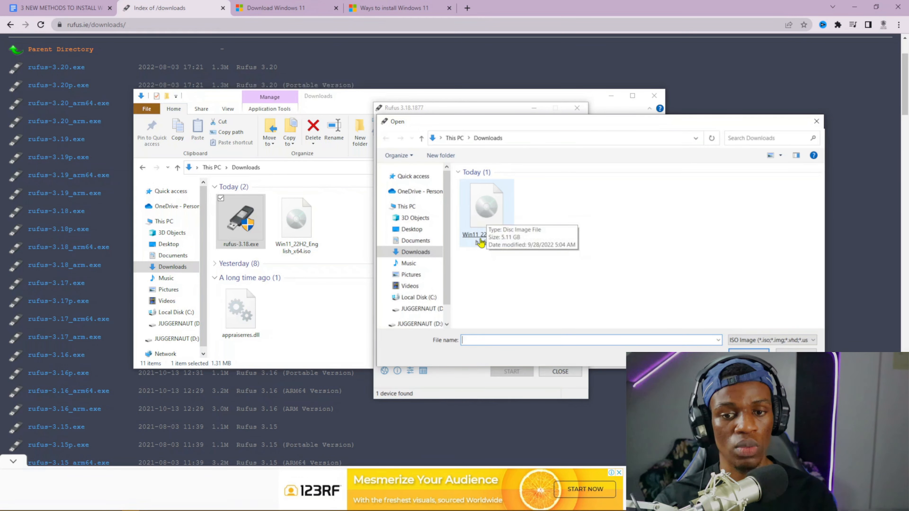
{"action": "double_click", "coordinate": [486, 225]}
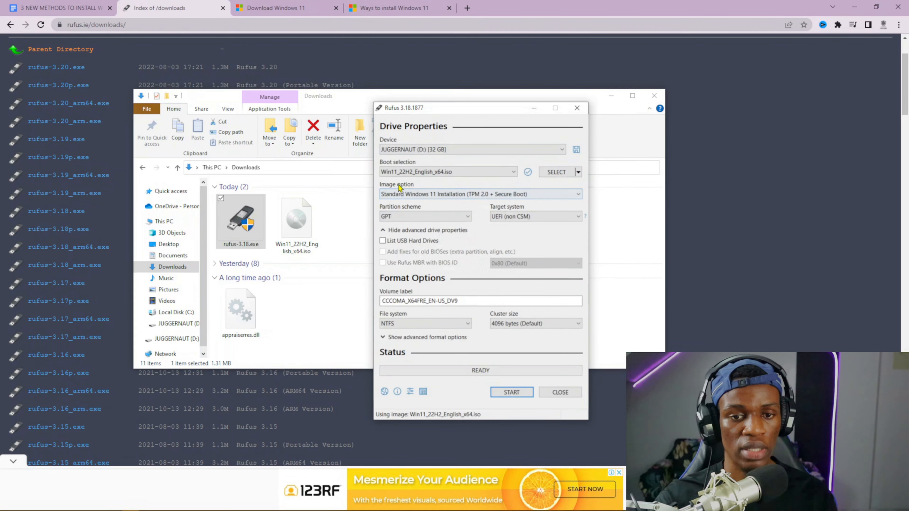
- Set the image option to Extended Windows 11 Installation (no TPM / no Secure Boot) and write the USB drive, accepting erasure of its data
{"action": "left_click", "coordinate": [505, 196]}
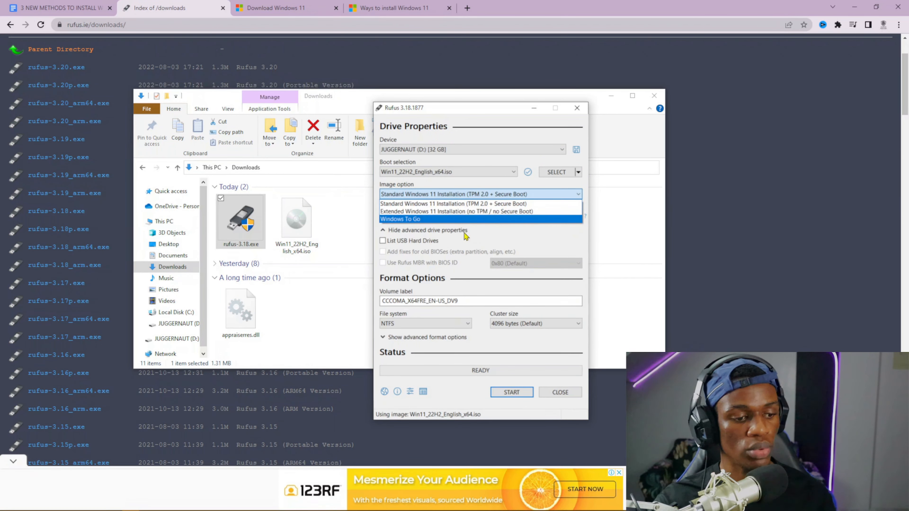
{"action": "left_click", "coordinate": [503, 212]}
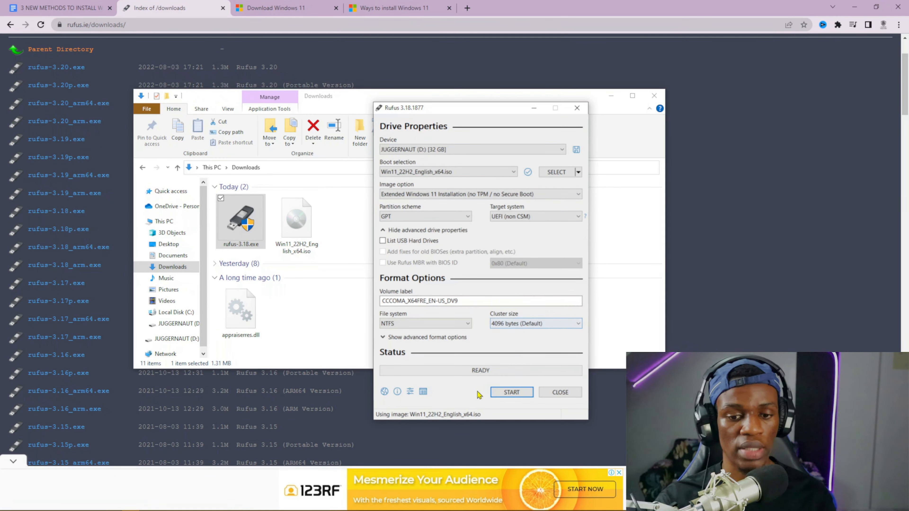
{"action": "left_click", "coordinate": [512, 392]}
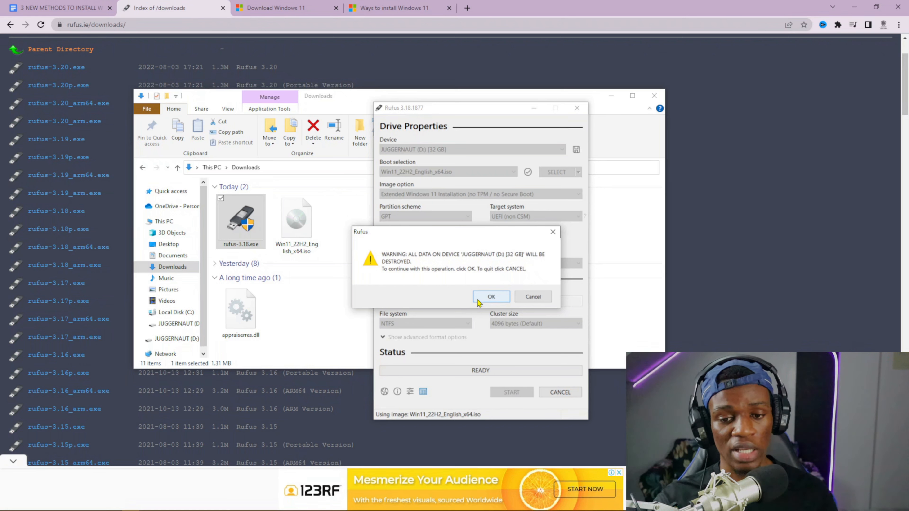
{"action": "left_click", "coordinate": [490, 297]}
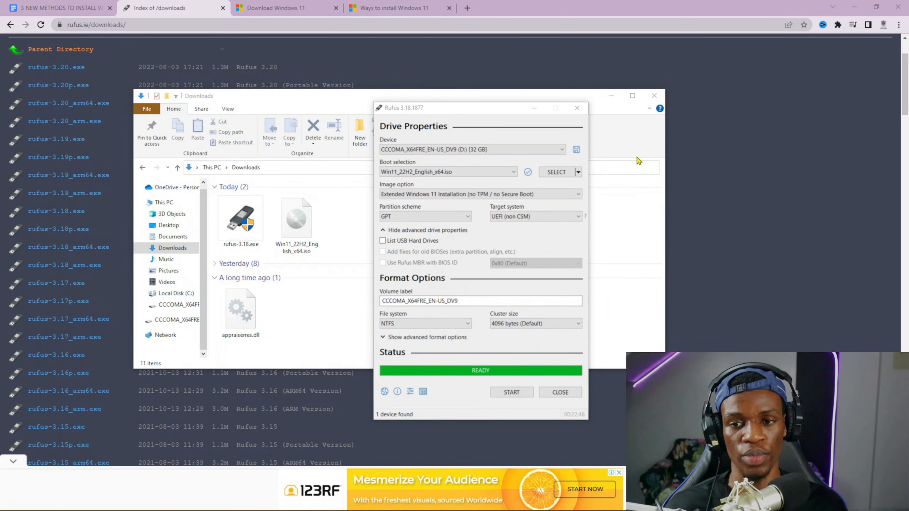
- Minimize the browser and show the drives under This PC in File Explorer, in front of the Rufus window
{"action": "left_click", "coordinate": [644, 148]}
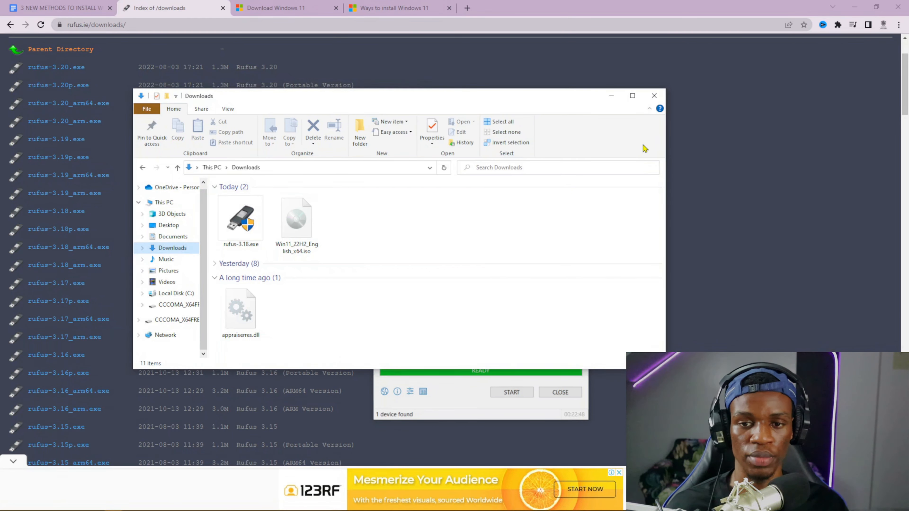
{"action": "left_click", "coordinate": [855, 7]}
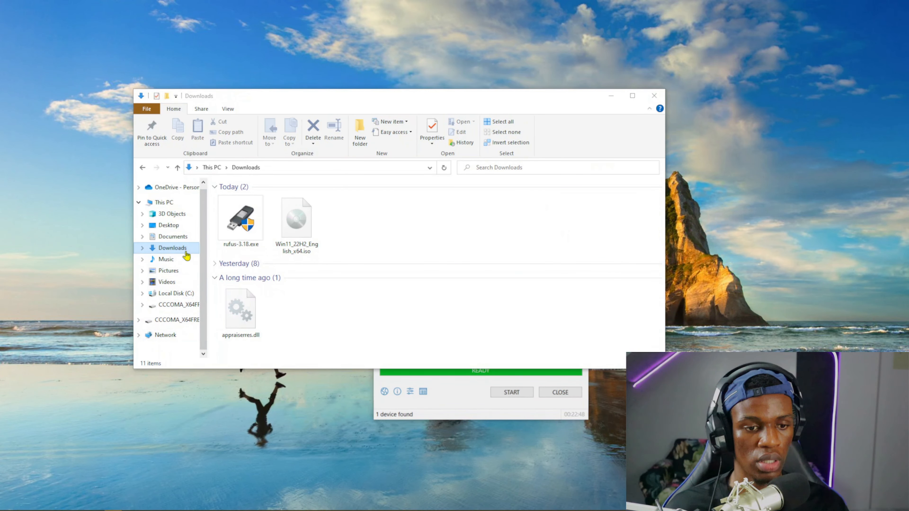
{"action": "left_click", "coordinate": [153, 294]}
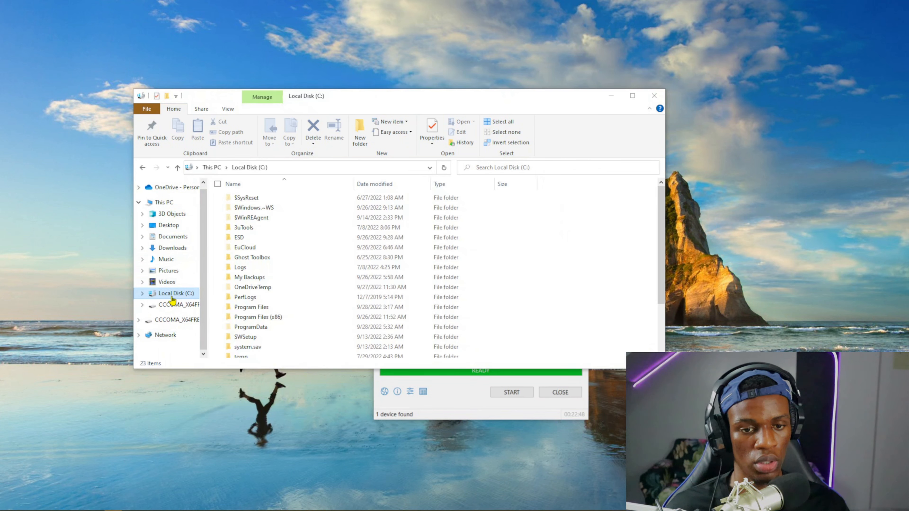
{"action": "left_click", "coordinate": [169, 208]}
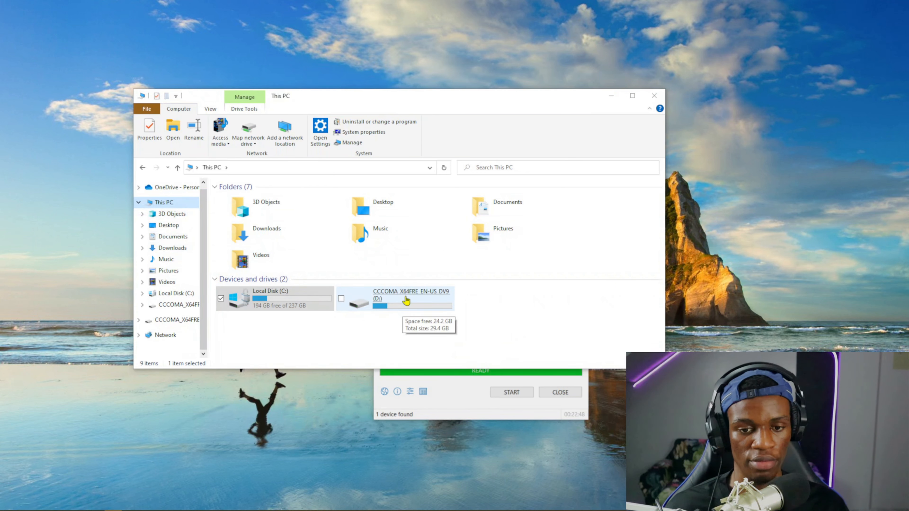
{"action": "left_click", "coordinate": [480, 414]}
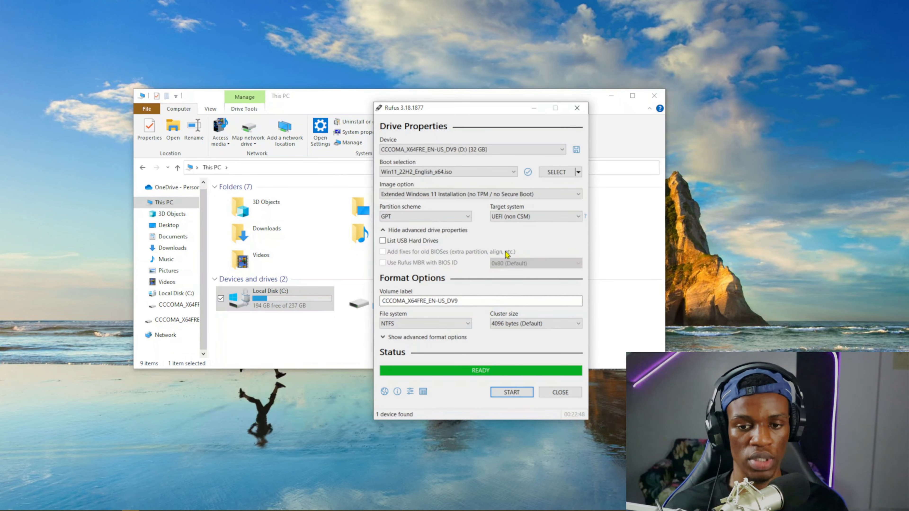
{"action": "left_click", "coordinate": [635, 327]}
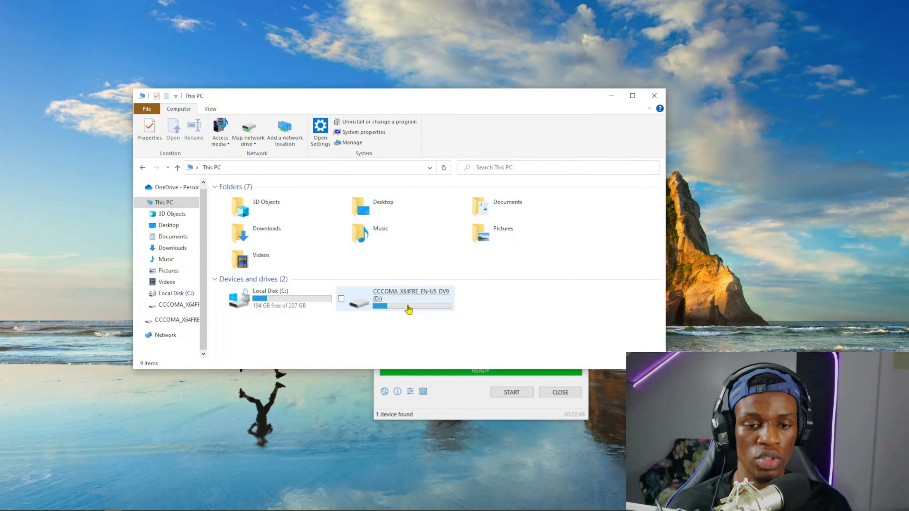
- Open the CCCOMA_X64FRE_EN-US_DV9 (D:) drive and run setup.exe to launch Windows 11 Setup
{"action": "double_click", "coordinate": [421, 309]}
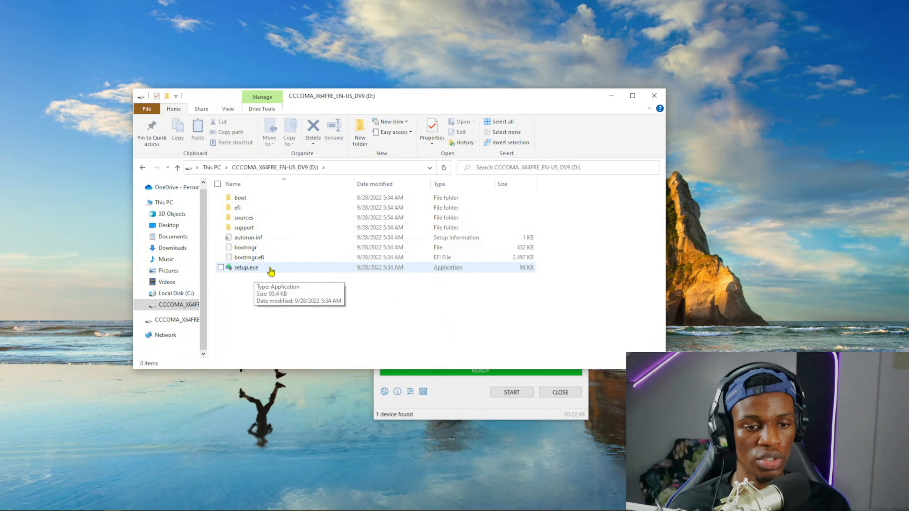
{"action": "double_click", "coordinate": [291, 271]}
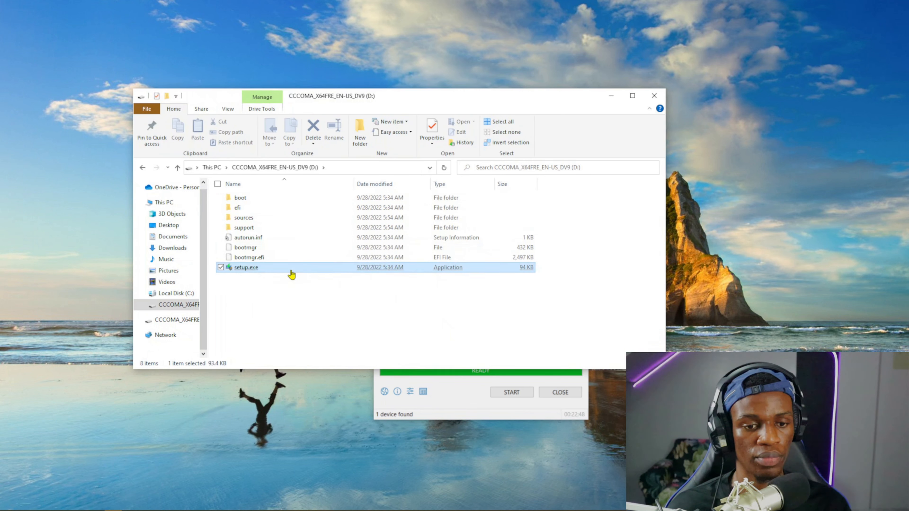
{"action": "left_click_drag", "start_coordinate": [210, 122], "coordinate": [421, 118]}
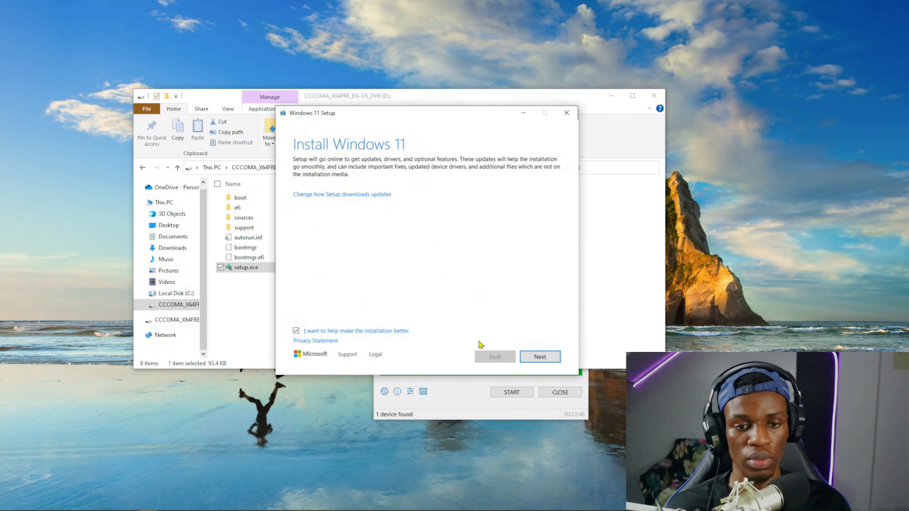
- Accept the license terms in Windows 11 Setup and start installing Windows 11 Pro with personal files and apps kept
{"action": "left_click", "coordinate": [539, 357]}
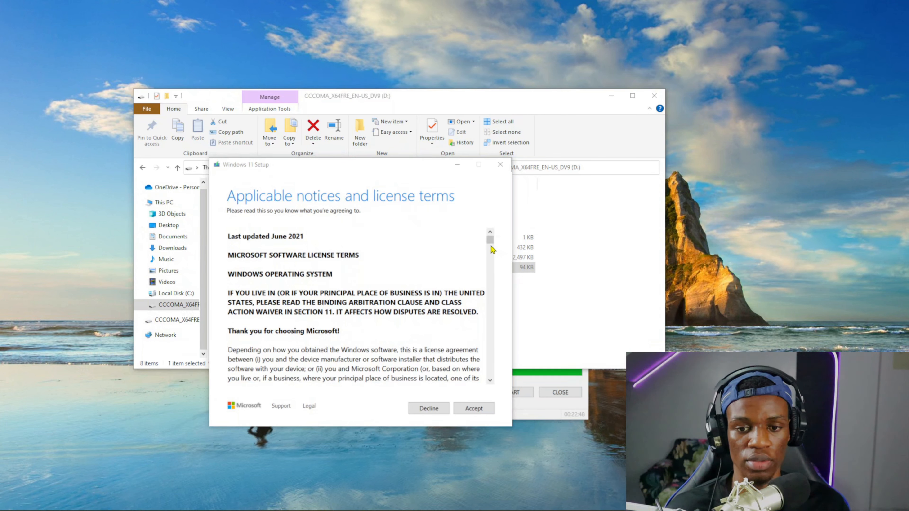
{"action": "left_click_drag", "start_coordinate": [492, 245], "coordinate": [488, 391]}
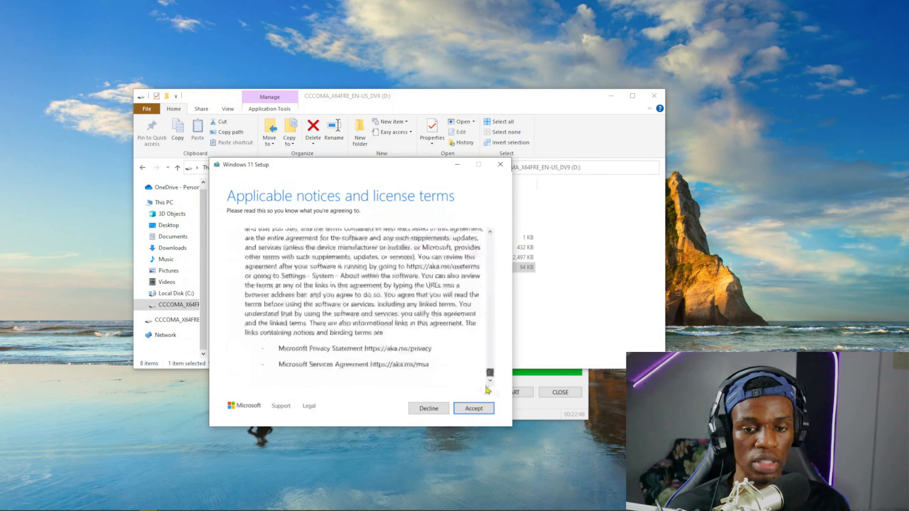
{"action": "left_click", "coordinate": [470, 410]}
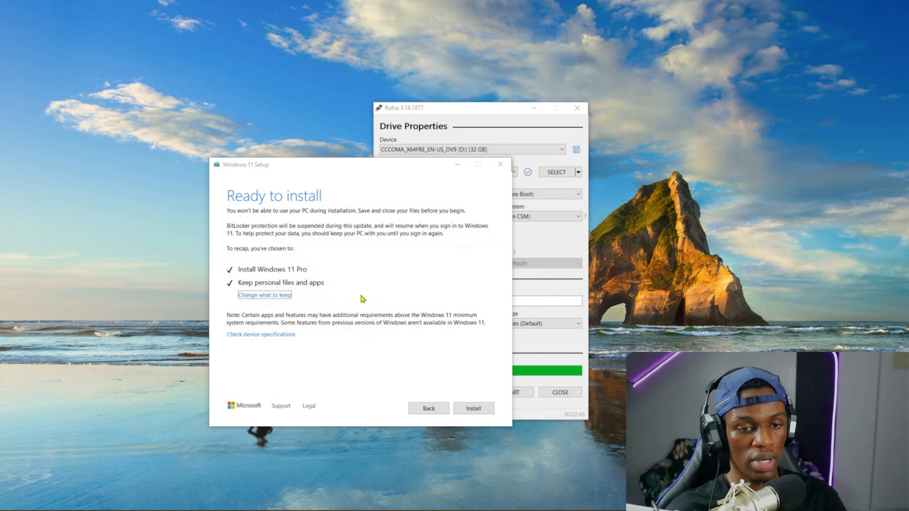
{"action": "left_click", "coordinate": [474, 409]}
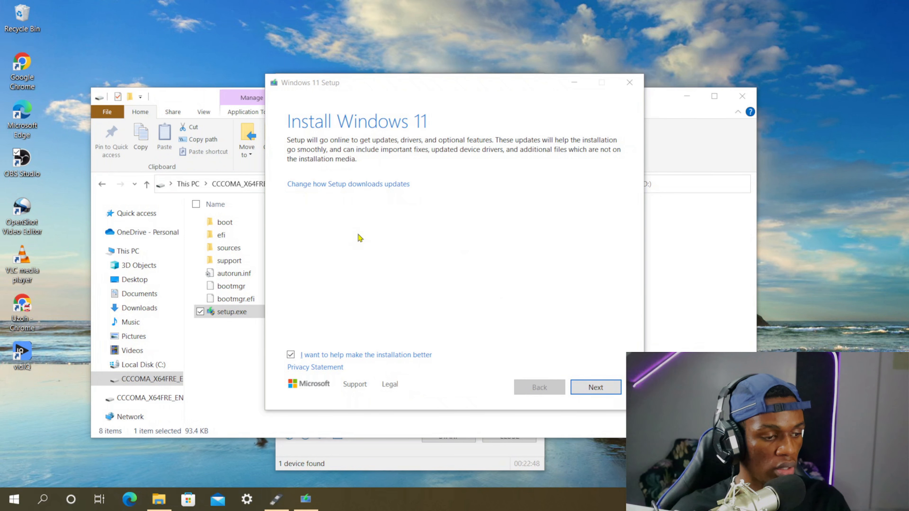
- Set how Setup downloads updates to "Not right now" and accept the license terms
{"action": "left_click", "coordinate": [372, 185]}
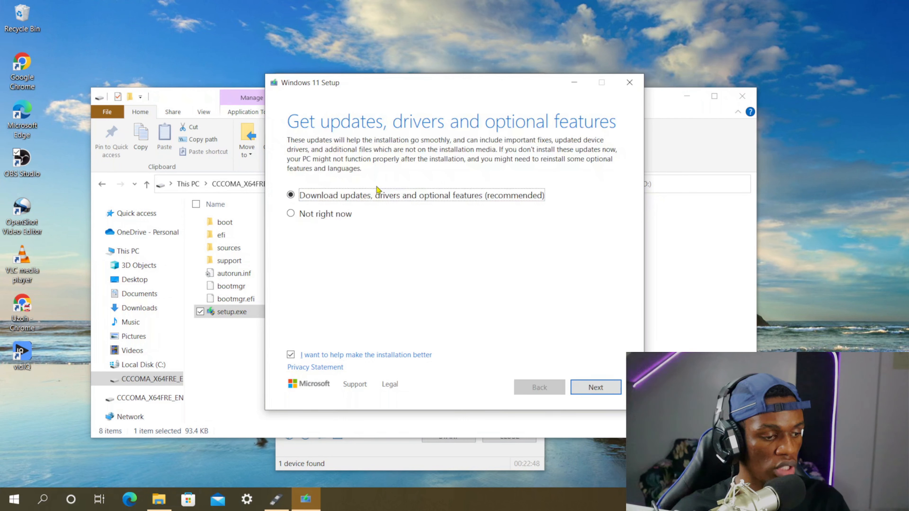
{"action": "left_click", "coordinate": [303, 217]}
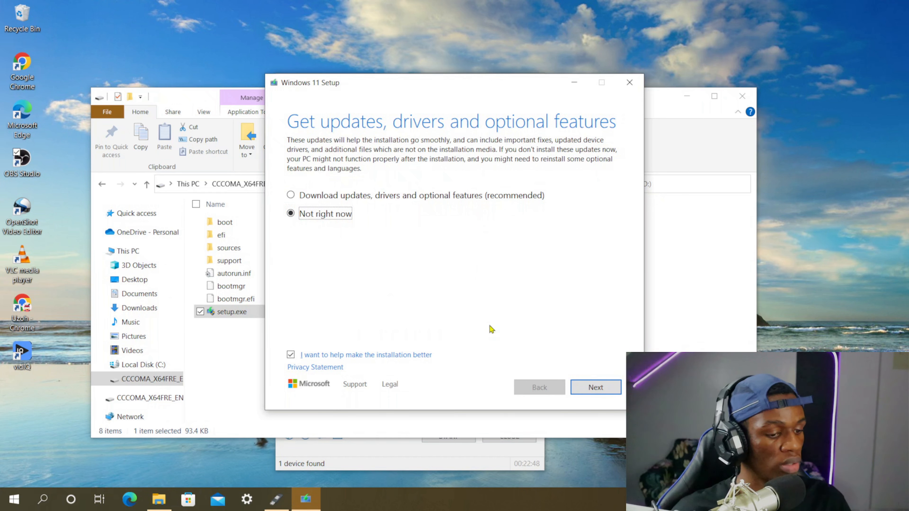
{"action": "left_click", "coordinate": [594, 388]}
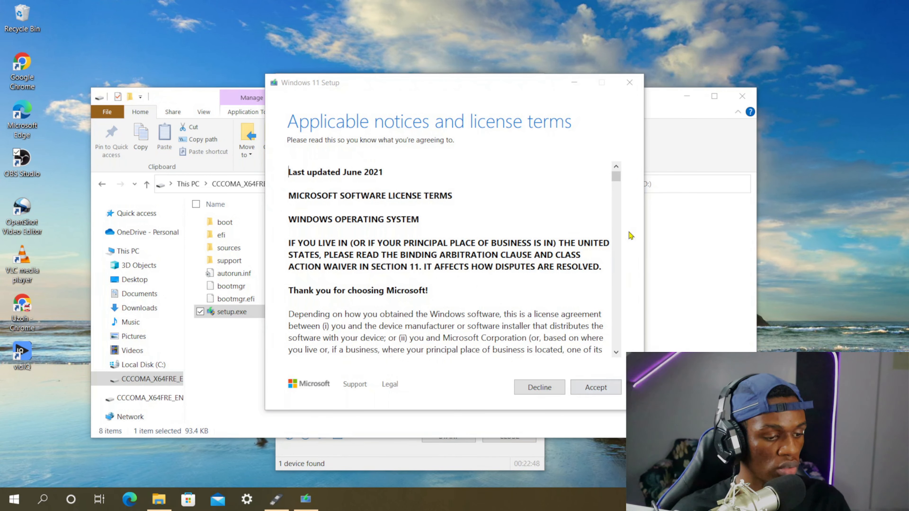
{"action": "left_click_drag", "start_coordinate": [616, 176], "coordinate": [615, 355]}
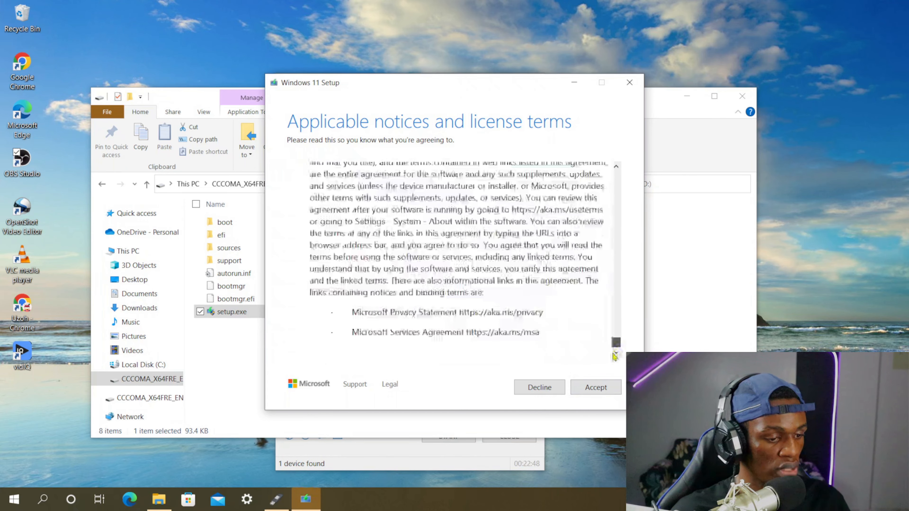
{"action": "left_click", "coordinate": [589, 392]}
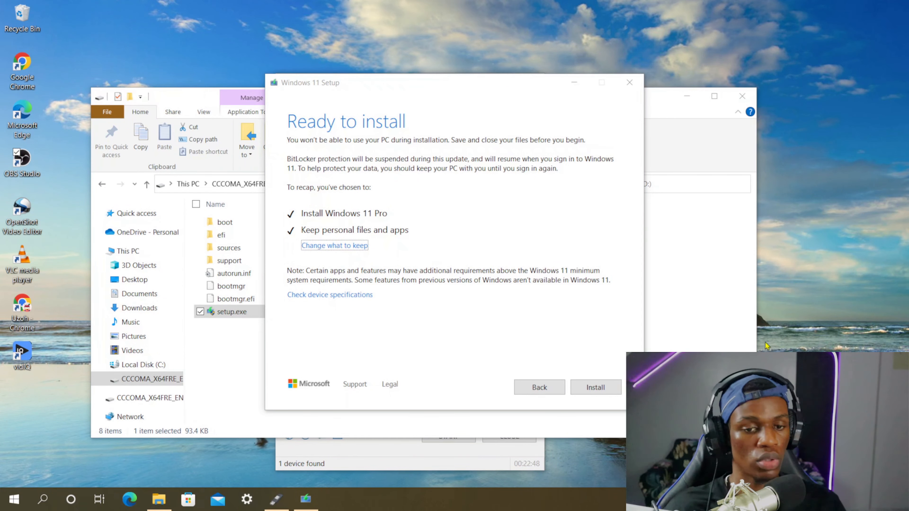
- Start the Windows 11 Pro installation from the Ready to install page, and quit it while it is running
{"action": "left_click", "coordinate": [592, 393]}
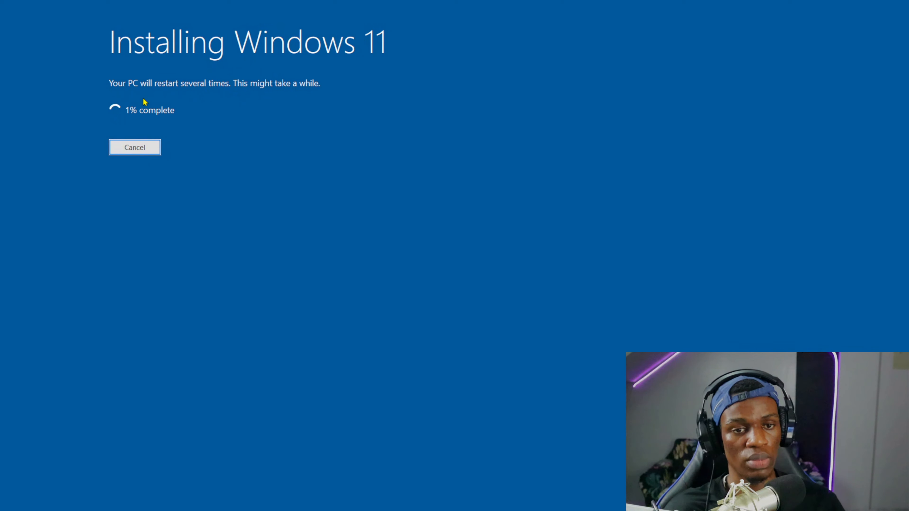
{"action": "left_click", "coordinate": [135, 149]}
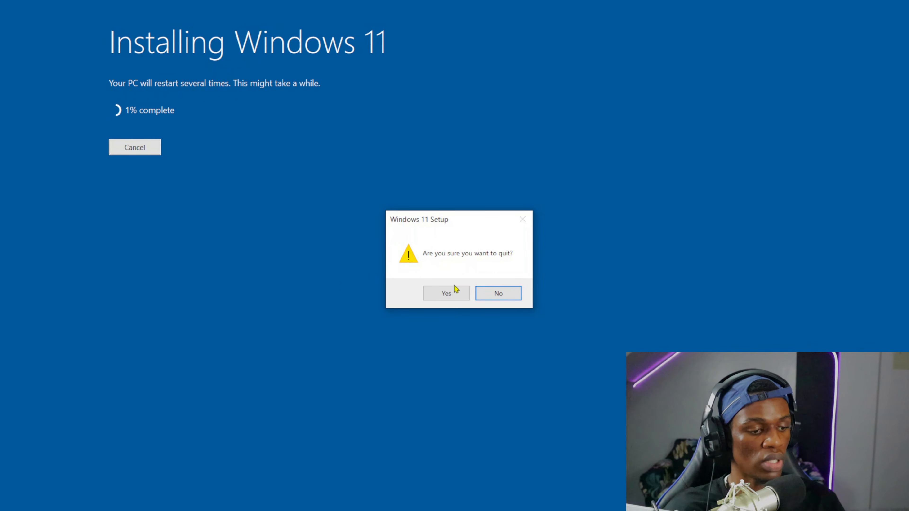
{"action": "left_click", "coordinate": [447, 294]}
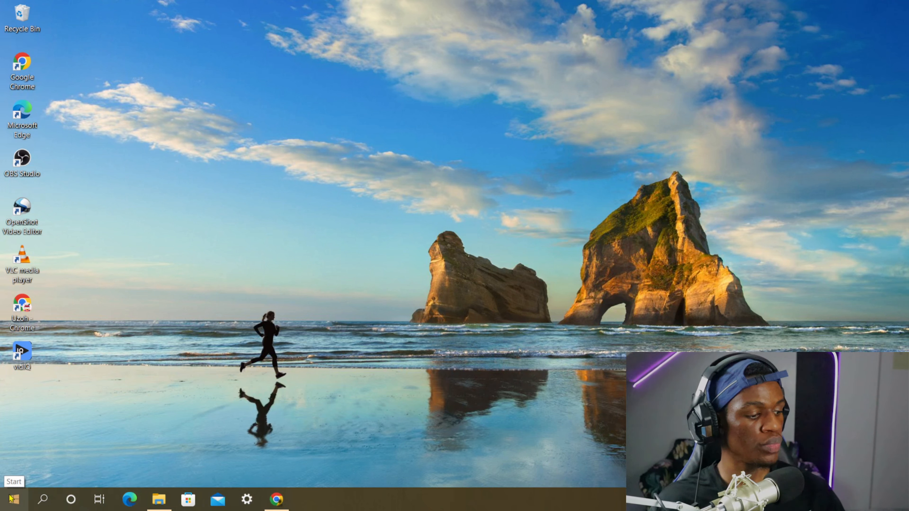
- Search Windows for "regedit" and run Registry Editor as administrator
{"action": "left_click", "coordinate": [42, 501]}
{"action": "type", "text": "reg"}
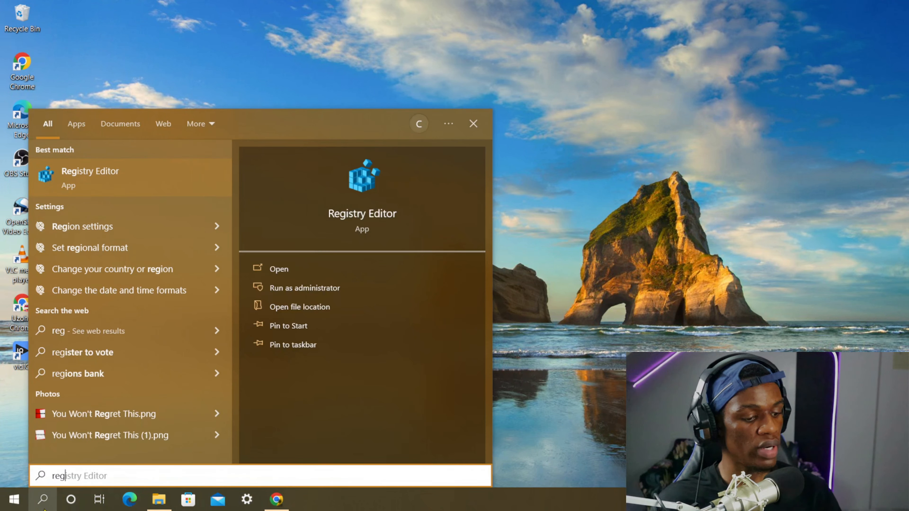
{"action": "type", "text": "edit"}
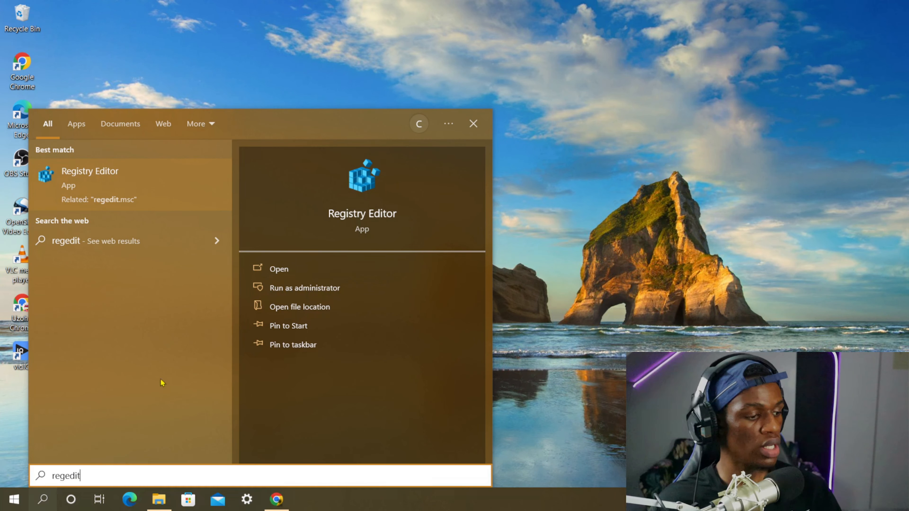
{"action": "right_click", "coordinate": [133, 175]}
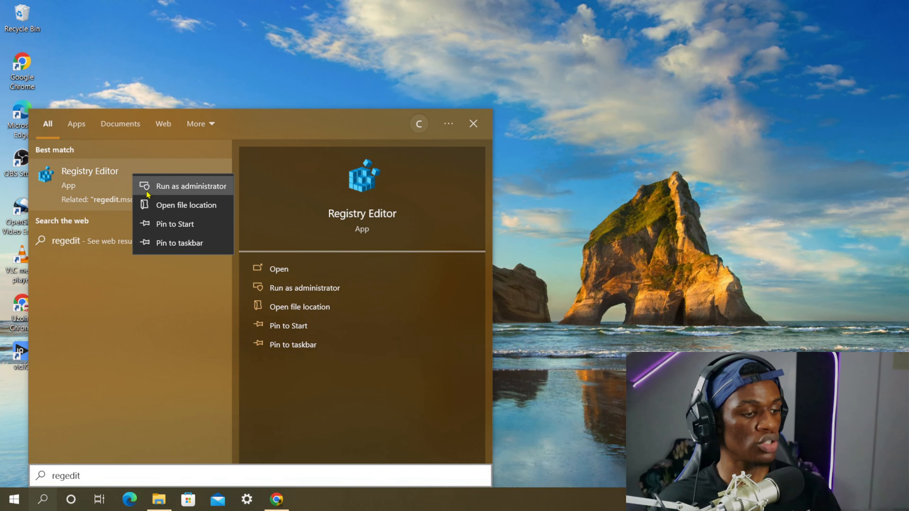
{"action": "left_click", "coordinate": [174, 186]}
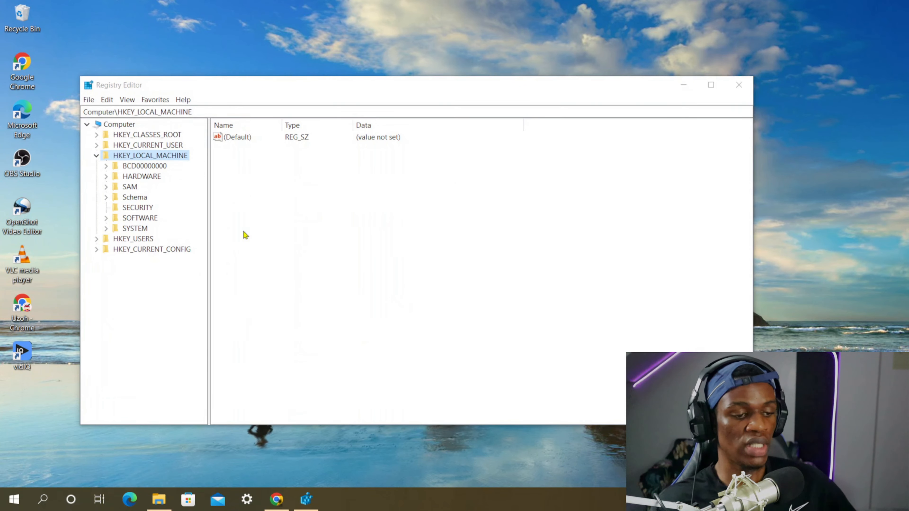
- Switch to Chrome and read the "Ways to install Windows 11" warning about the registry value that bypasses the TPM and CPU checks
{"action": "mouse_move", "coordinate": [276, 499]}
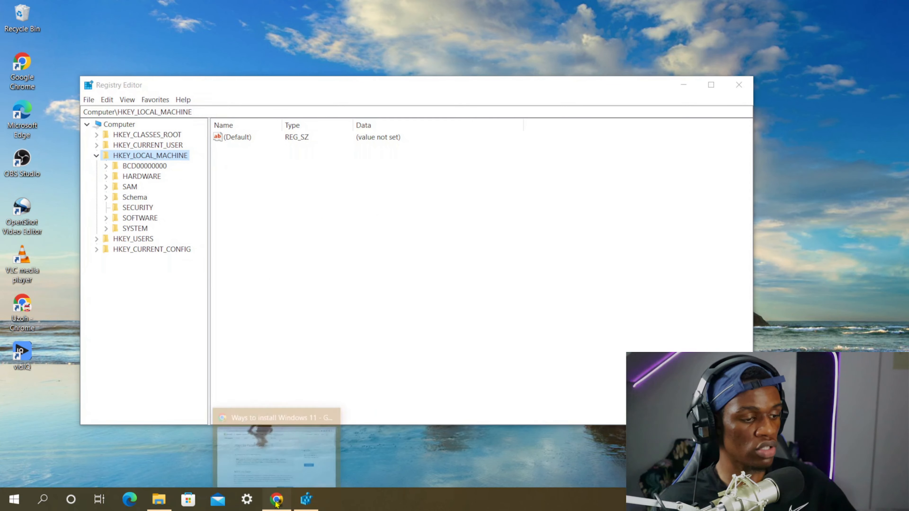
{"action": "left_click", "coordinate": [262, 461]}
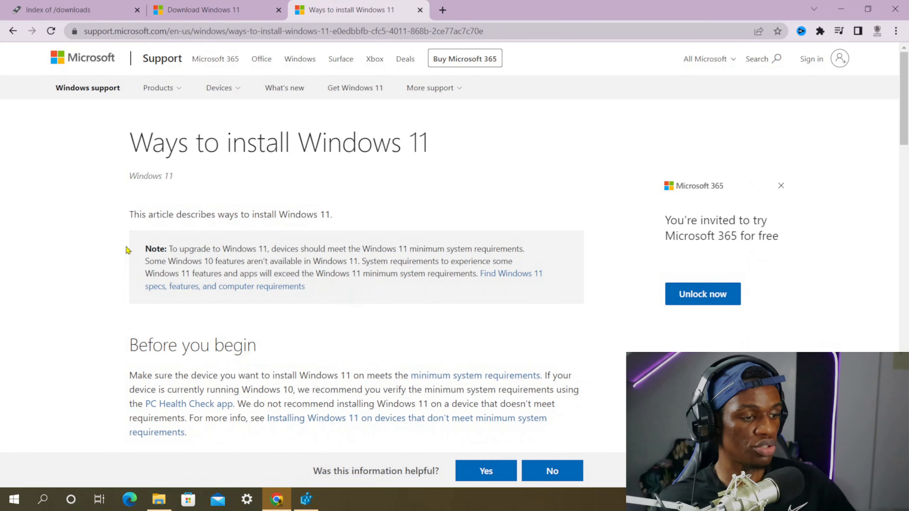
{"action": "scroll", "coordinate": [126, 265], "scroll_direction": "down", "scroll_amount": 4}
{"action": "scroll", "coordinate": [123, 255], "scroll_direction": "down", "scroll_amount": 5}
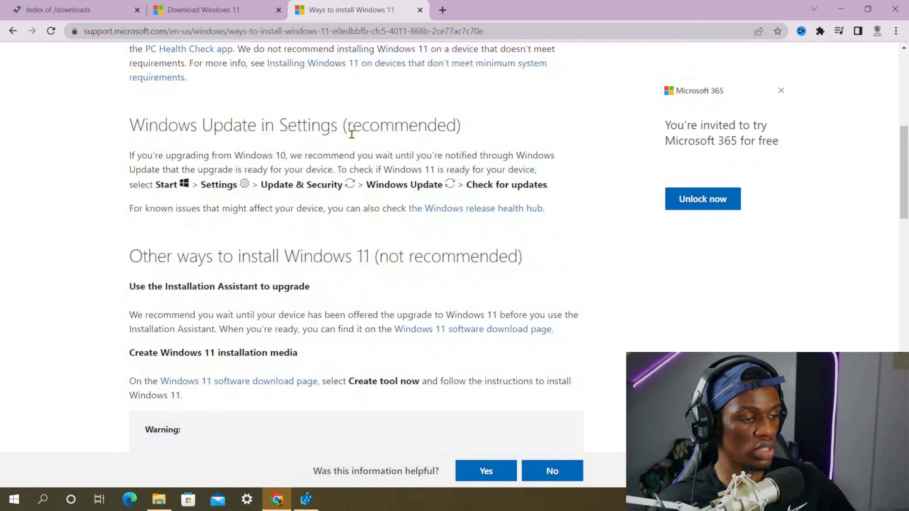
{"action": "scroll", "coordinate": [317, 218], "scroll_direction": "down", "scroll_amount": 10}
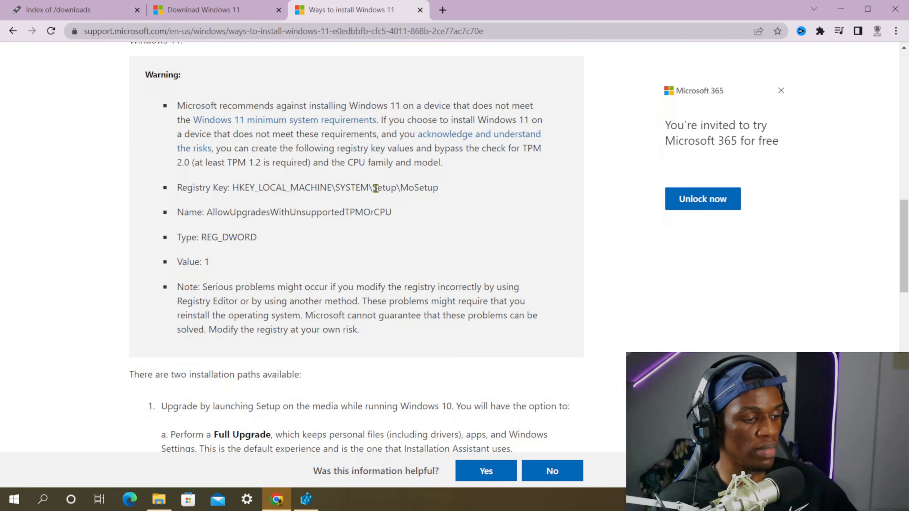
- Return to Registry Editor and open the key HKEY_LOCAL_MACHINE\SYSTEM\Setup\MoSetup
{"action": "left_click", "coordinate": [307, 500]}
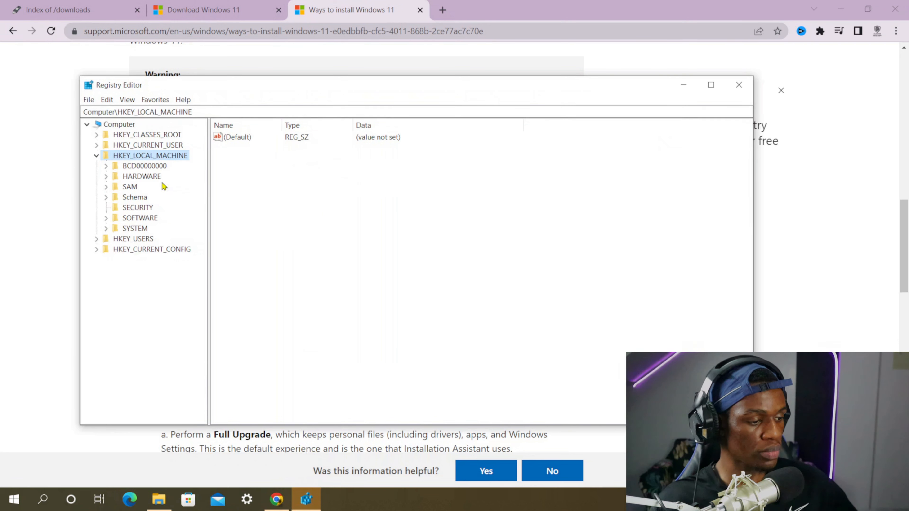
{"action": "left_click", "coordinate": [98, 158]}
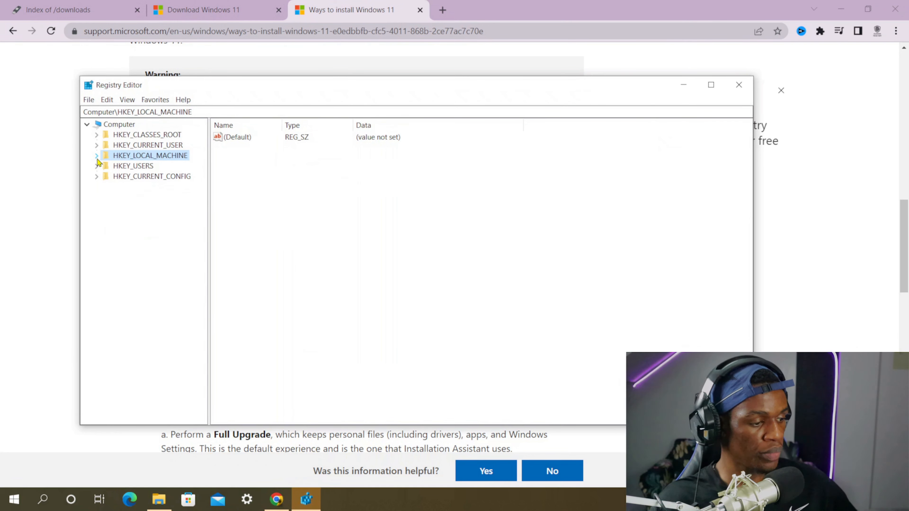
{"action": "left_click", "coordinate": [97, 157]}
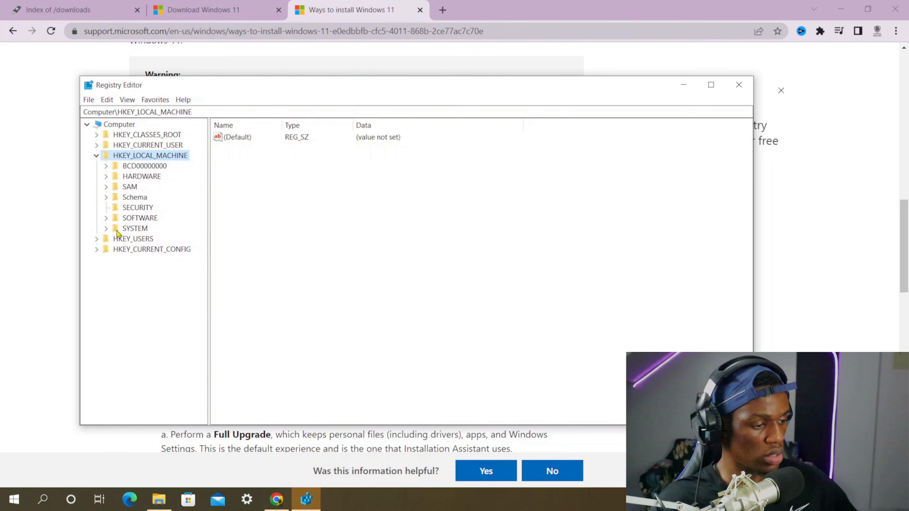
{"action": "left_click", "coordinate": [107, 230]}
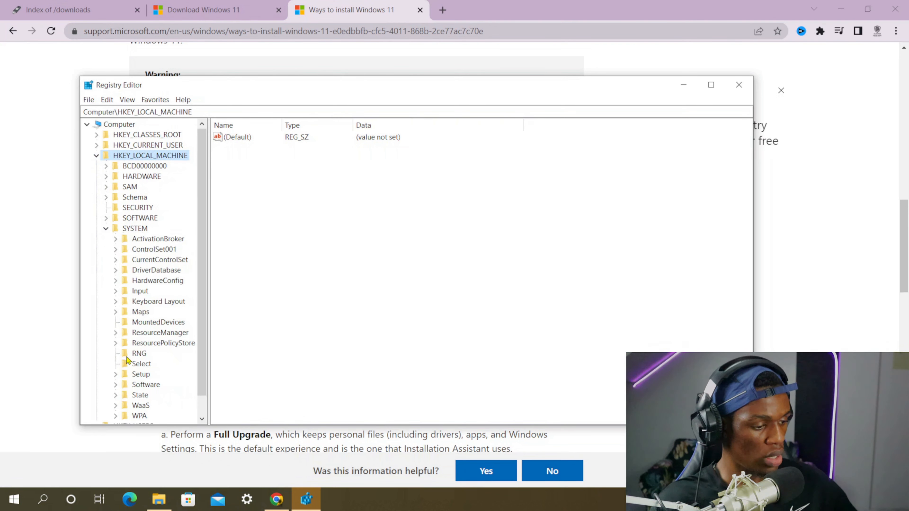
{"action": "left_click", "coordinate": [116, 375]}
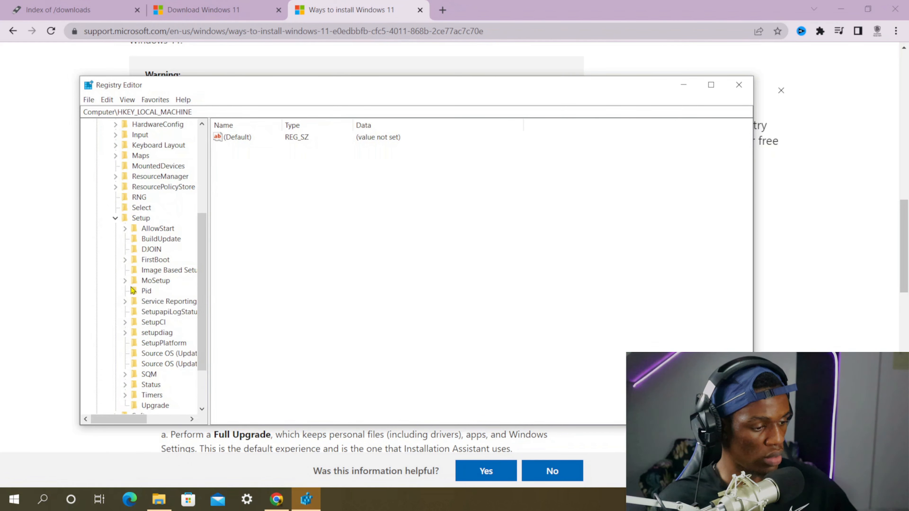
{"action": "scroll", "coordinate": [133, 290], "scroll_direction": "down", "scroll_amount": 1}
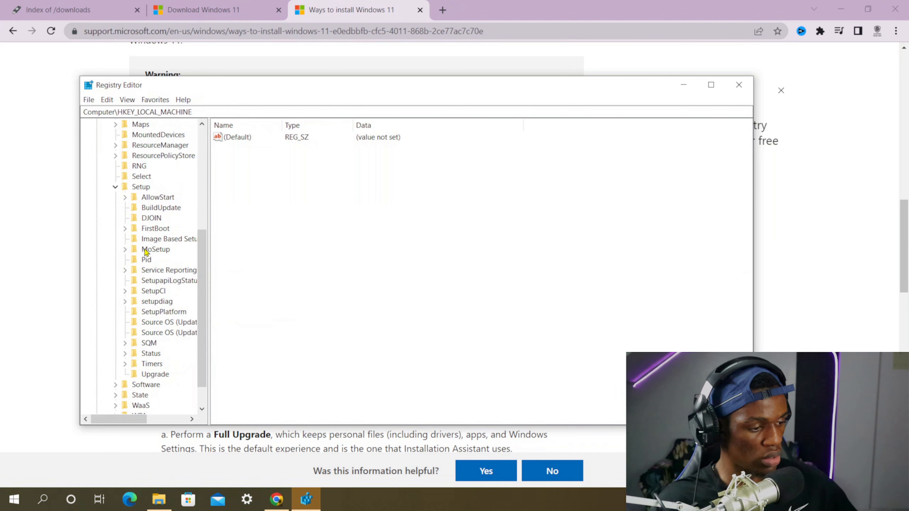
{"action": "left_click", "coordinate": [124, 249]}
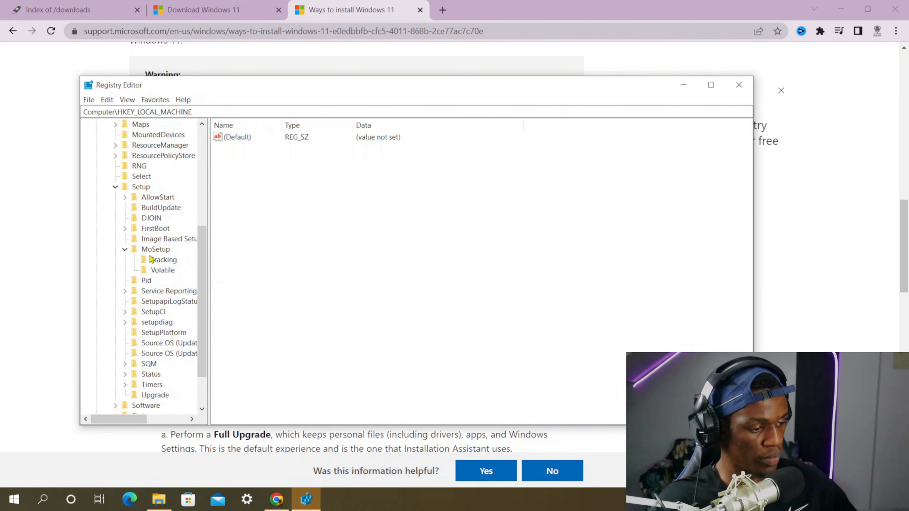
{"action": "left_click", "coordinate": [156, 250]}
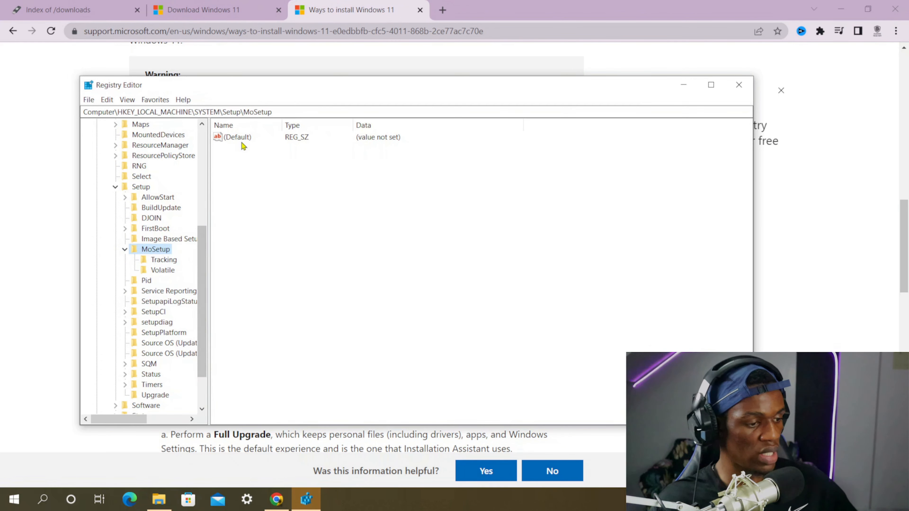
- Create a new DWORD (32-bit) value in the MoSetup key
{"action": "left_click", "coordinate": [305, 247]}
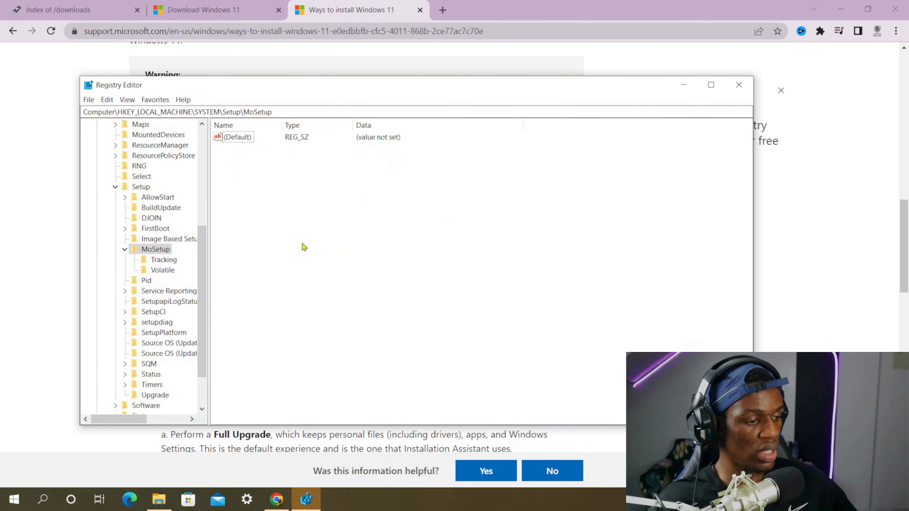
{"action": "right_click", "coordinate": [258, 190]}
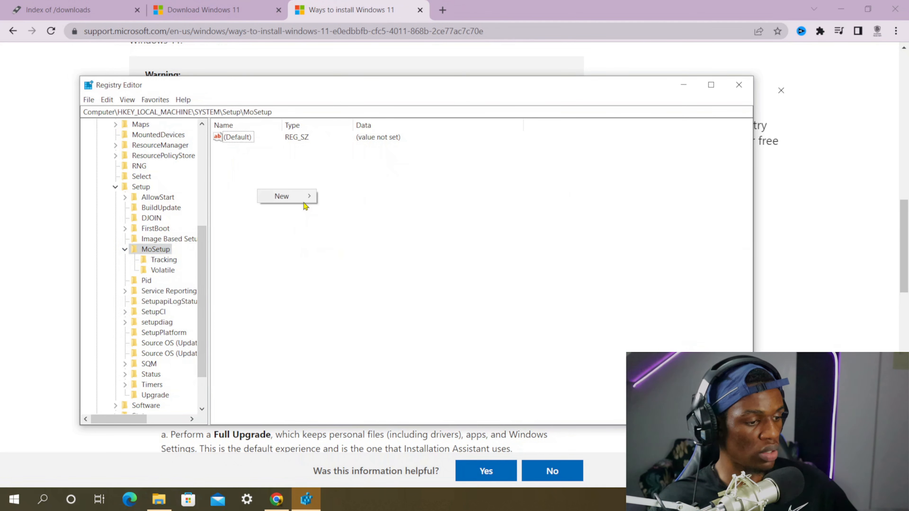
{"action": "mouse_move", "coordinate": [305, 197]}
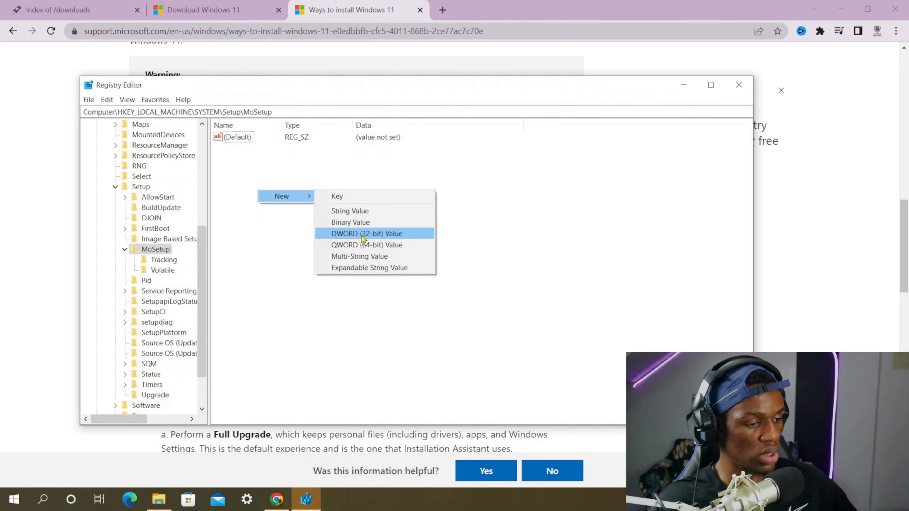
{"action": "left_click", "coordinate": [348, 234]}
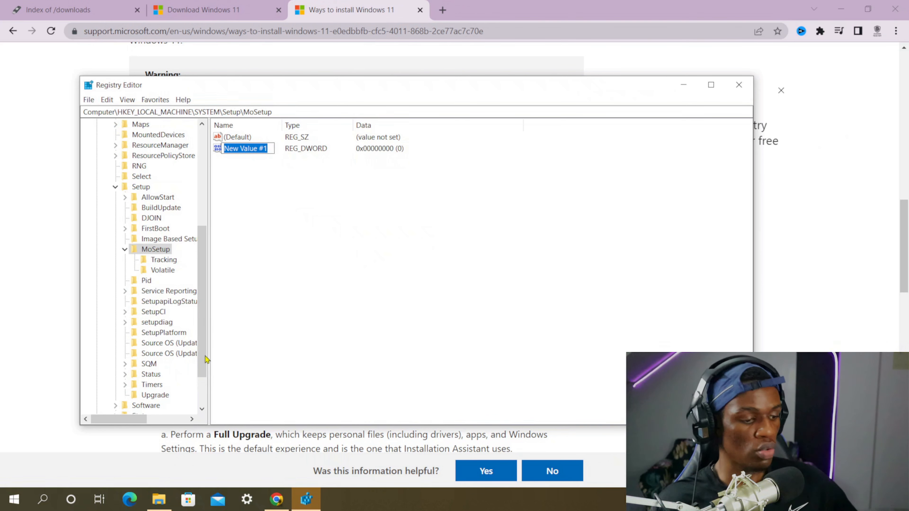
- Copy the name AllowUpgradesWithUnsupportedTPMOrCPU from the Microsoft support article in Chrome and return to Registry Editor
{"action": "left_click", "coordinate": [46, 350]}
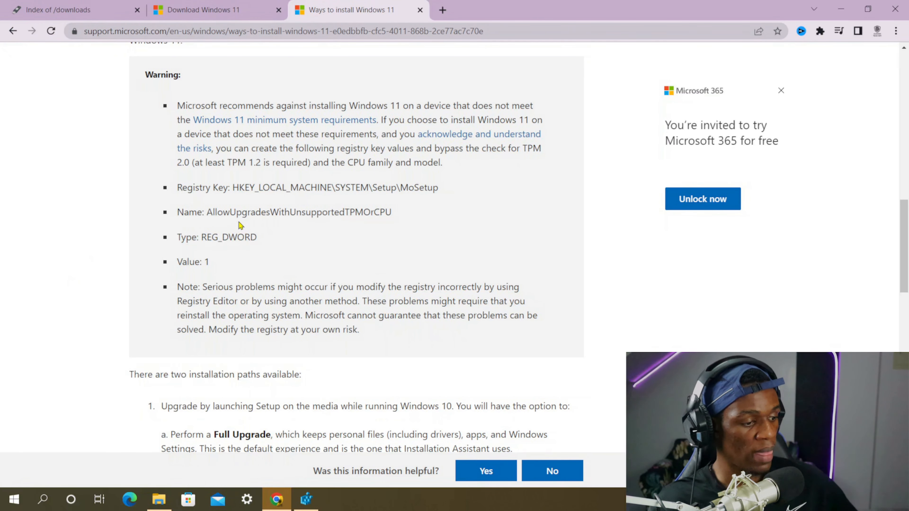
{"action": "left_click_drag", "start_coordinate": [393, 216], "coordinate": [215, 217]}
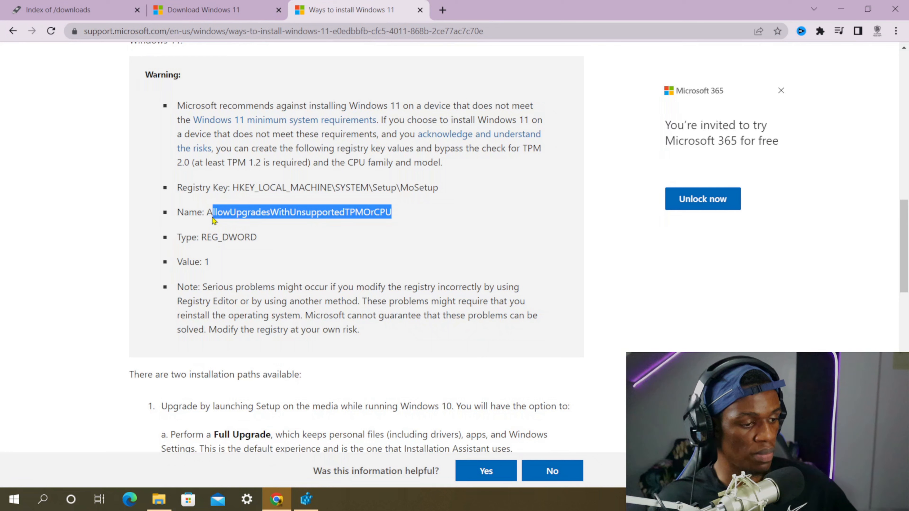
{"action": "left_click_drag", "start_coordinate": [215, 220], "coordinate": [210, 220]}
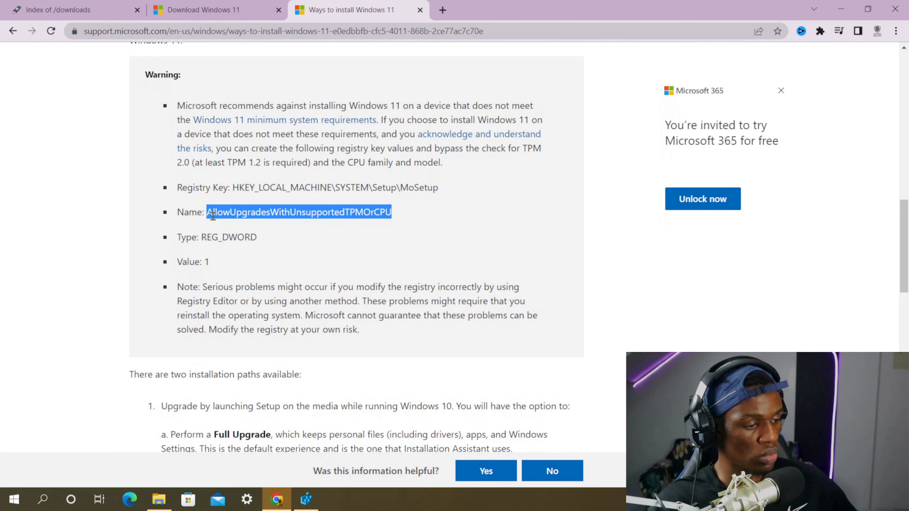
{"action": "right_click", "coordinate": [213, 216]}
{"action": "left_click", "coordinate": [266, 228]}
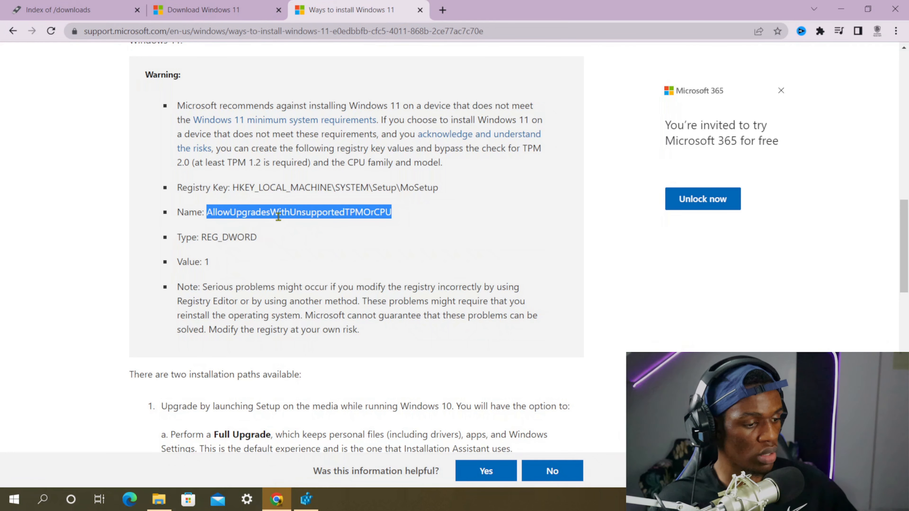
{"action": "left_click", "coordinate": [310, 500]}
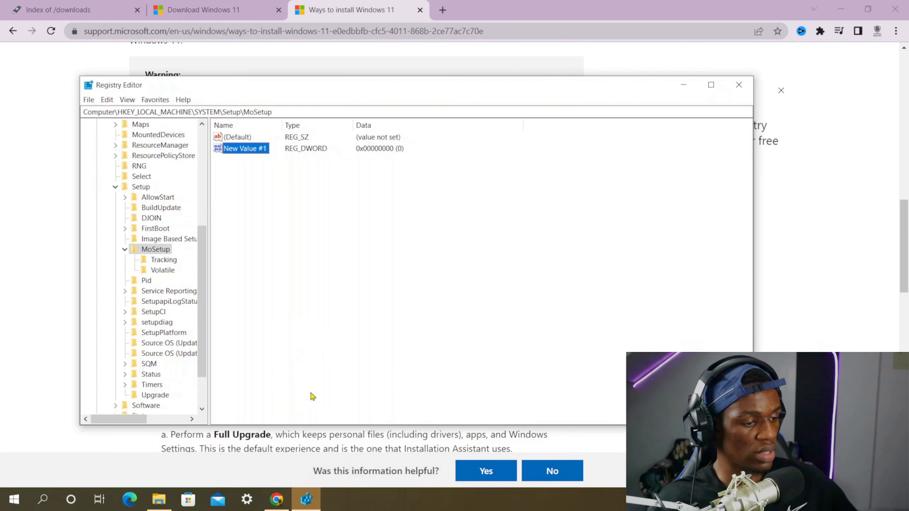
{"action": "key", "text": "Return"}
{"action": "double_click", "coordinate": [246, 148]}
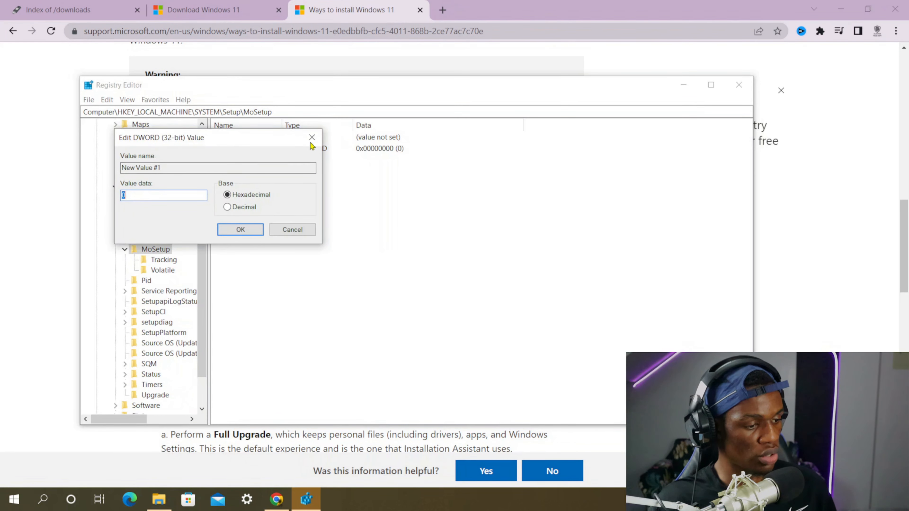
{"action": "left_click", "coordinate": [312, 137]}
- Rename the new DWORD value in MoSetup to AllowUpgradesWithUnsupportedTPMOrCPU by pasting the copied name
{"action": "right_click", "coordinate": [252, 150]}
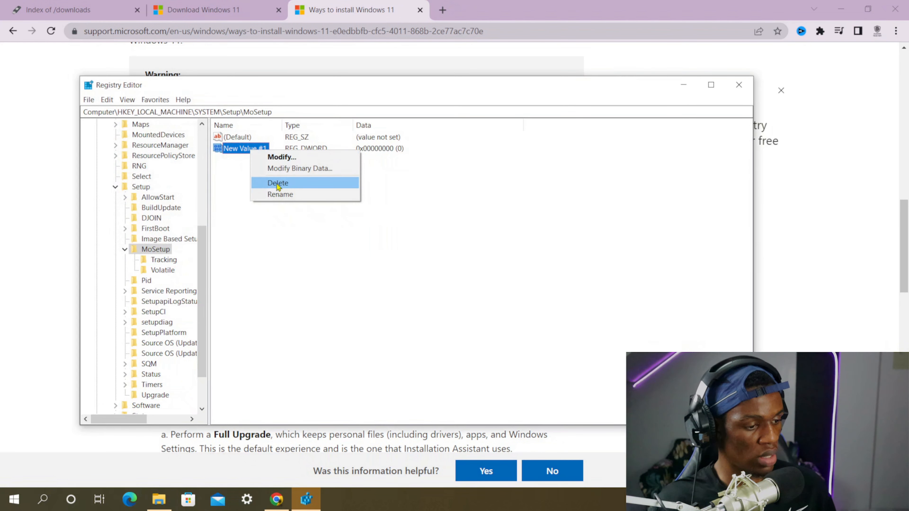
{"action": "left_click", "coordinate": [294, 195]}
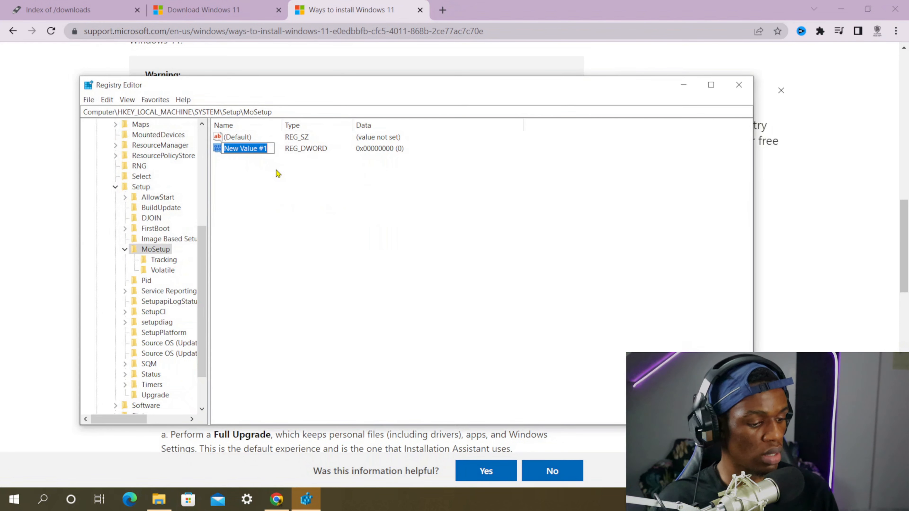
{"action": "key", "text": "ctrl+v"}
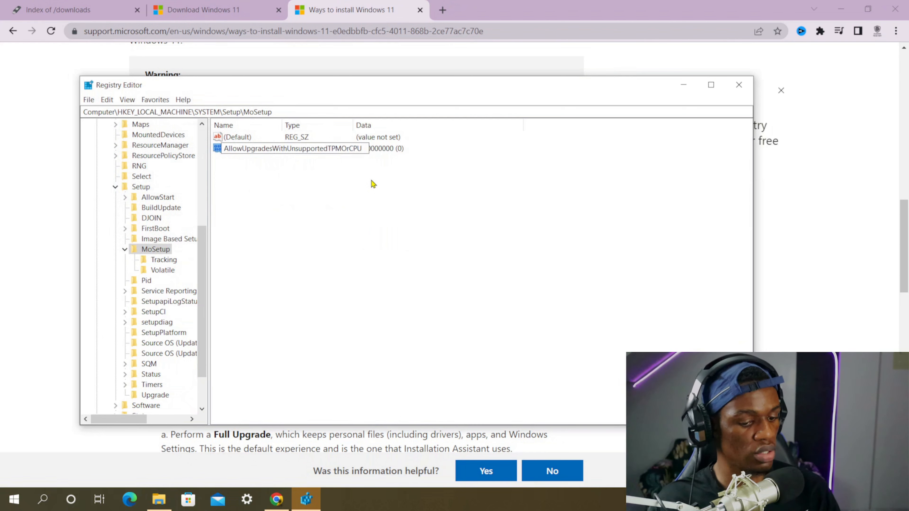
{"action": "key", "text": "Return"}
{"action": "left_click", "coordinate": [360, 214]}
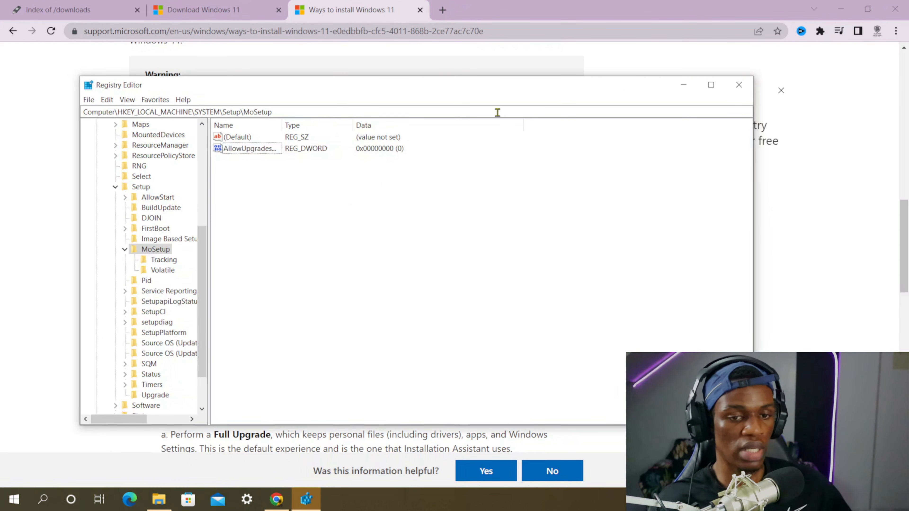
- Check the required value in the support article and set the value data of AllowUpgradesWithUnsupportedTPMOrCPU to 1
{"action": "left_click", "coordinate": [115, 463]}
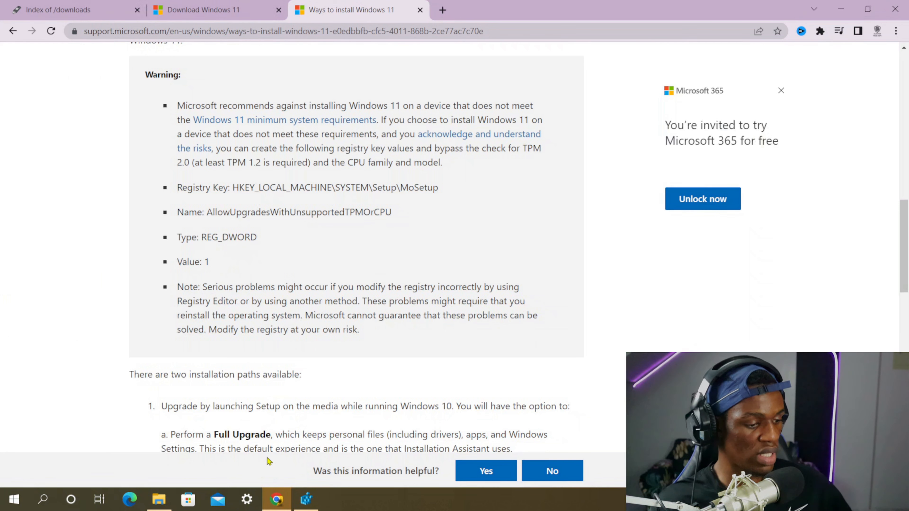
{"action": "left_click", "coordinate": [306, 499]}
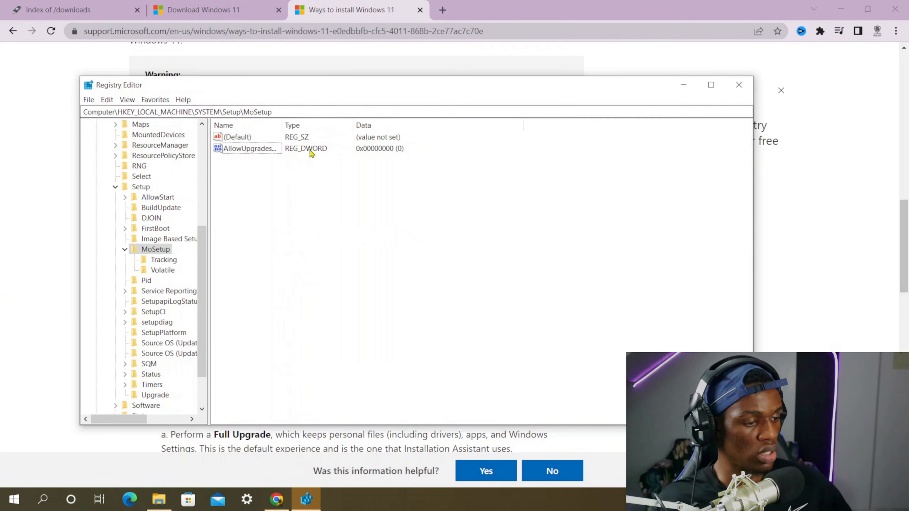
{"action": "left_click", "coordinate": [272, 153]}
{"action": "right_click", "coordinate": [277, 150]}
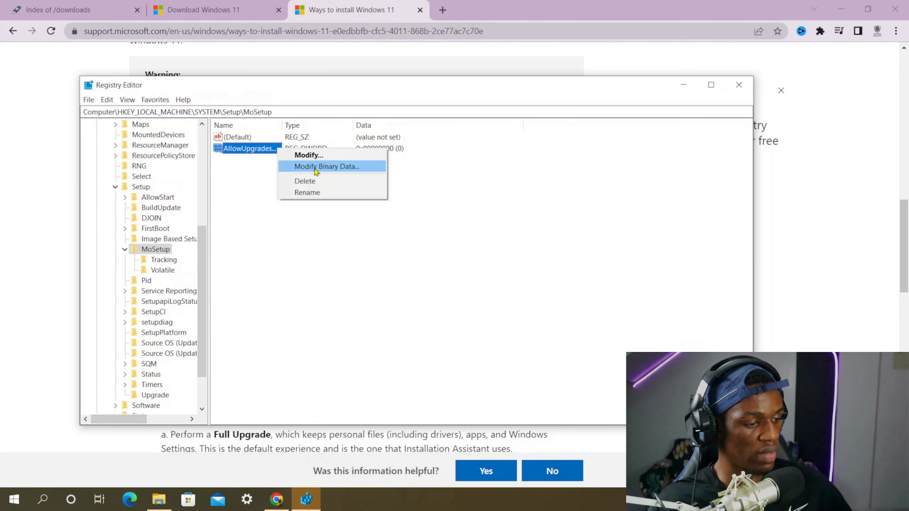
{"action": "left_click", "coordinate": [307, 156]}
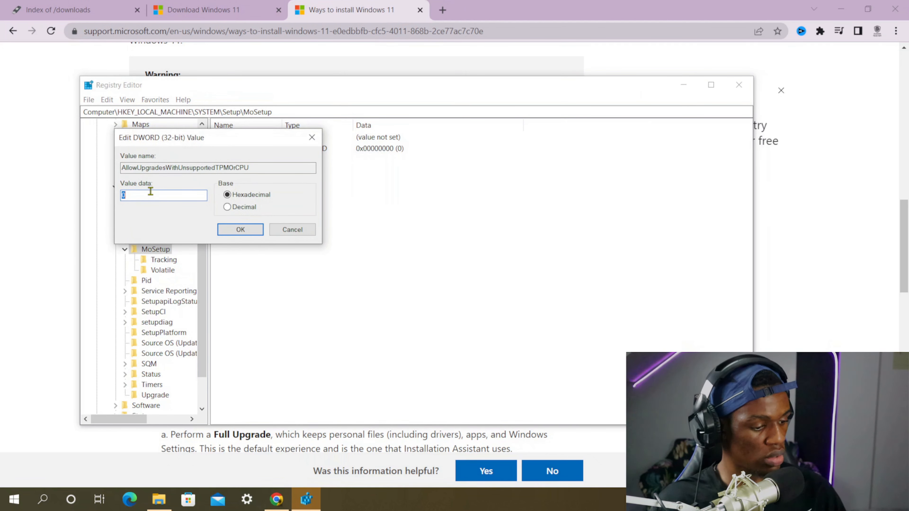
{"action": "left_click", "coordinate": [240, 230]}
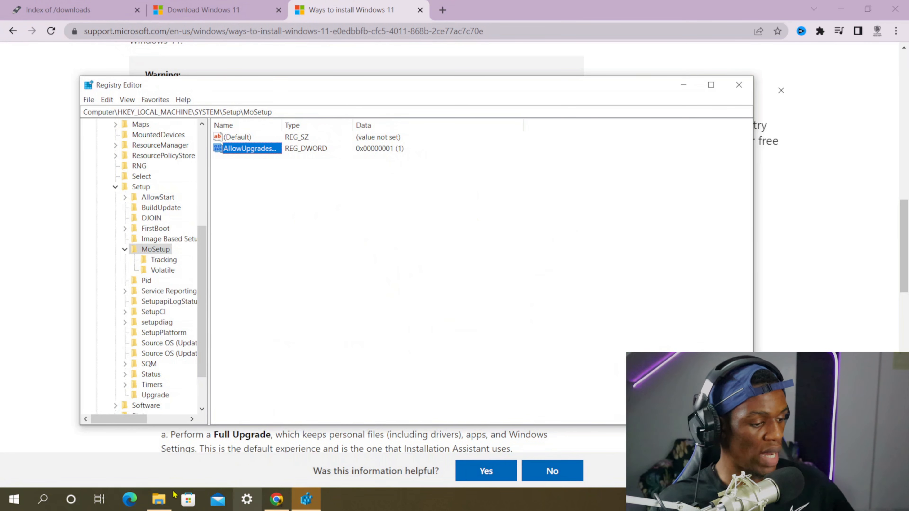
- Switch to File Explorer and mount Win11_22H2_English_x64.iso from the Downloads folder
{"action": "left_click", "coordinate": [159, 500]}
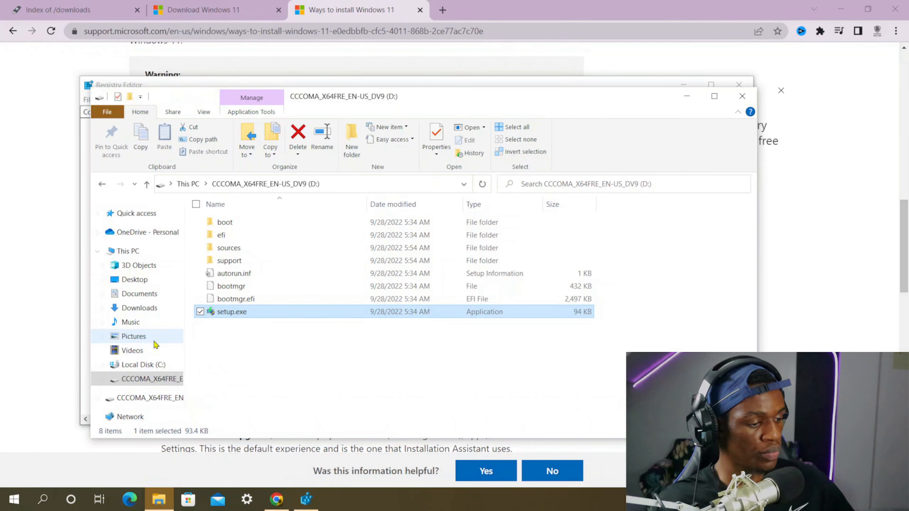
{"action": "left_click", "coordinate": [147, 184]}
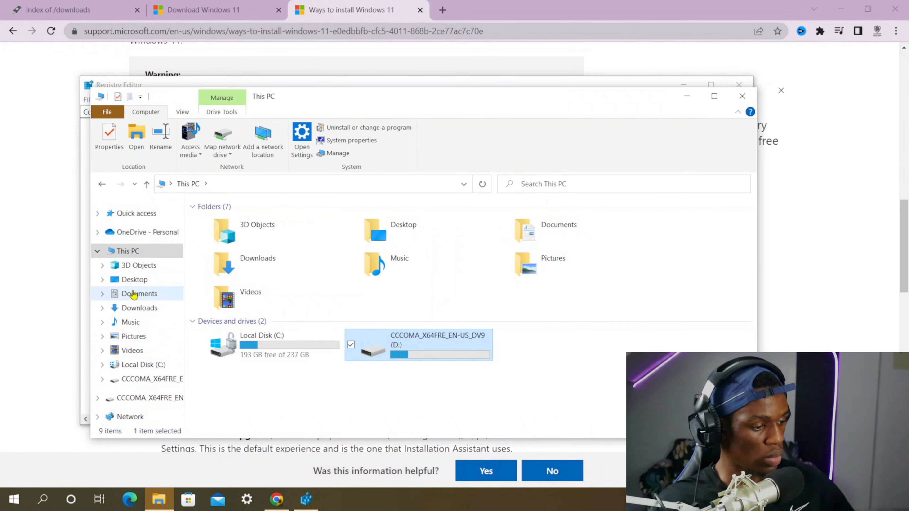
{"action": "left_click", "coordinate": [107, 309]}
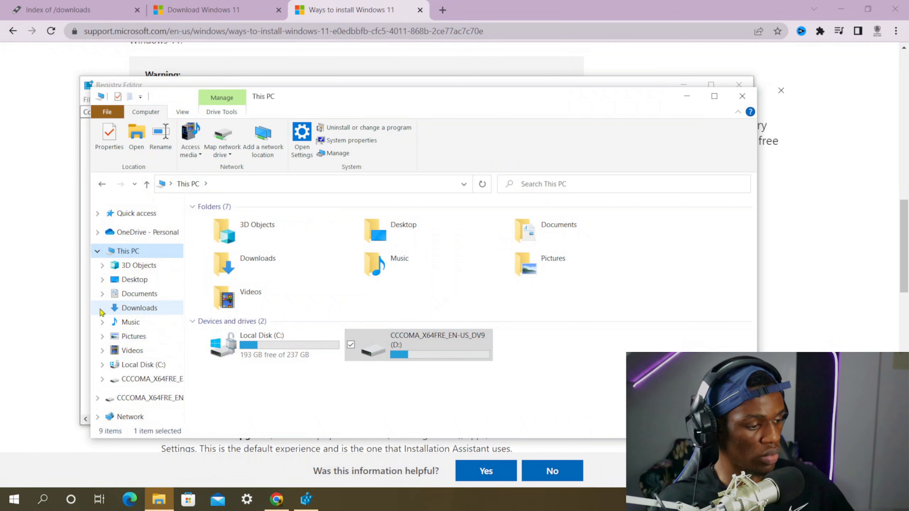
{"action": "left_click", "coordinate": [103, 314]}
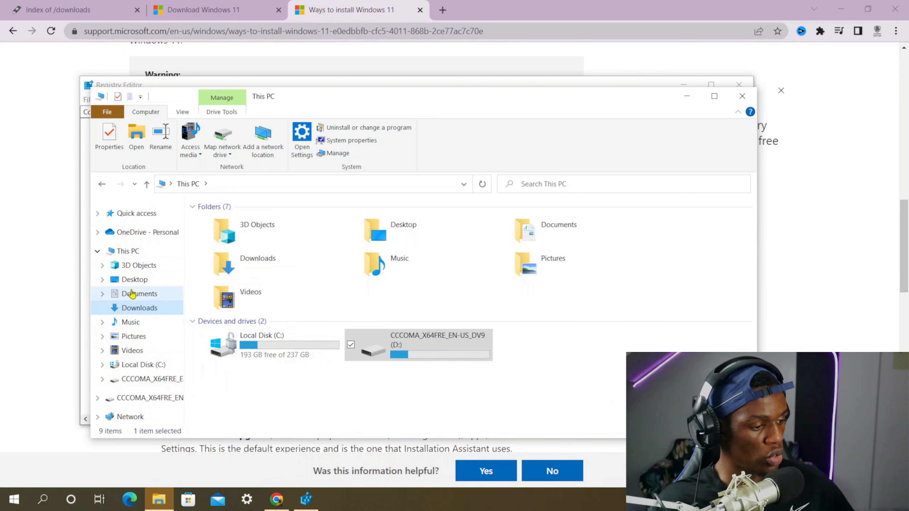
{"action": "double_click", "coordinate": [261, 260]}
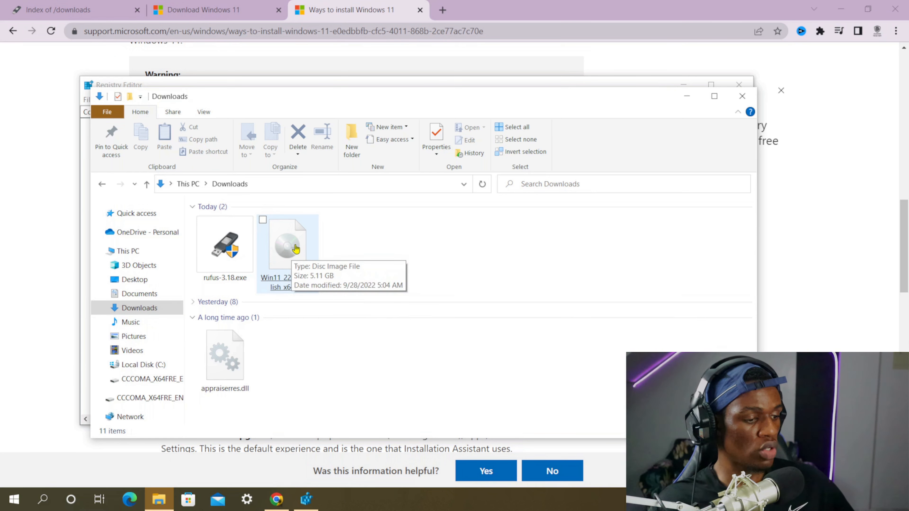
{"action": "double_click", "coordinate": [296, 249]}
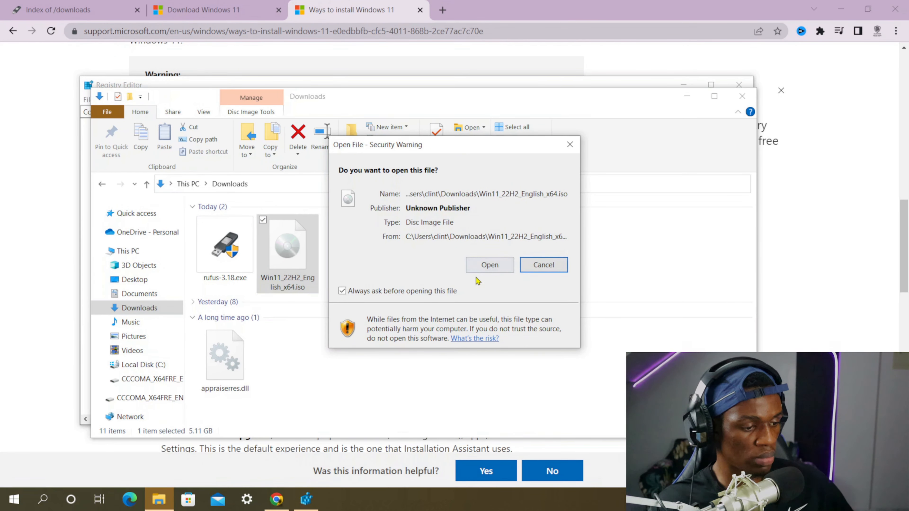
{"action": "left_click", "coordinate": [490, 265]}
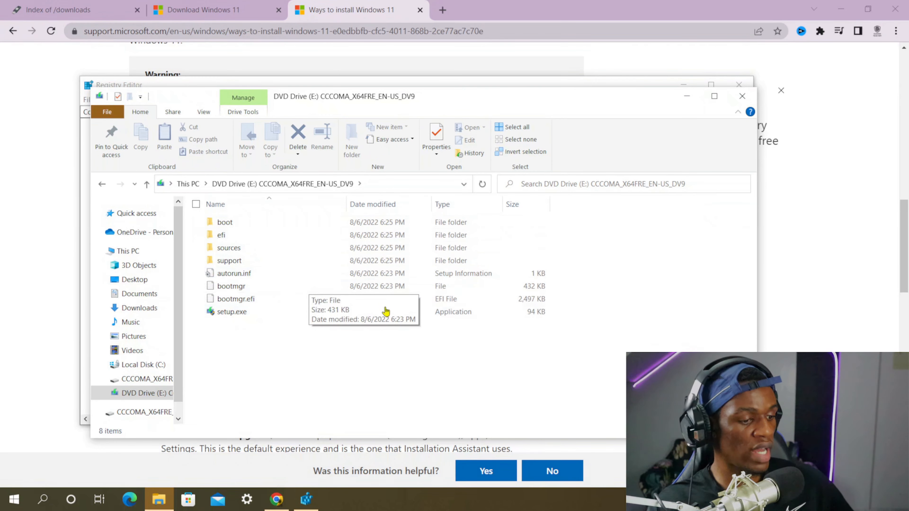
- Start the Windows 11 Pro installation from the mounted image's setup.exe, choosing Not right now for updates and accepting the license terms
{"action": "double_click", "coordinate": [286, 317]}
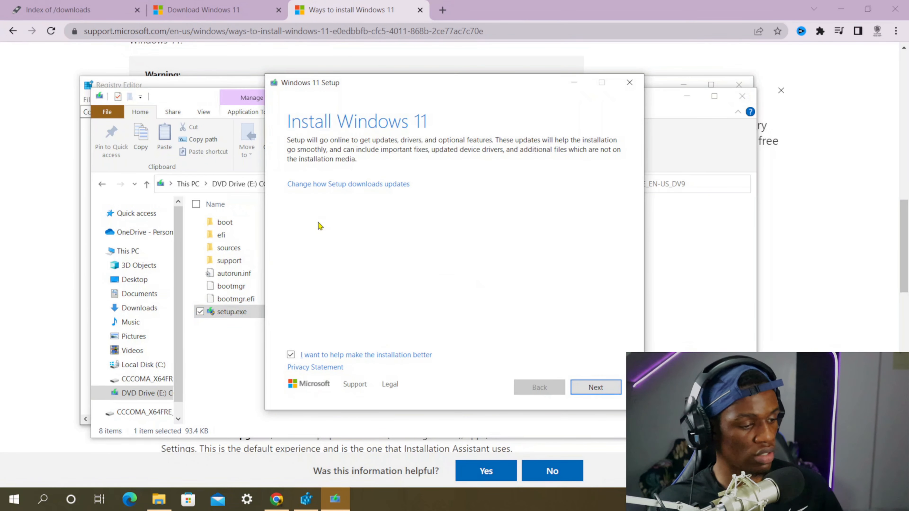
{"action": "left_click", "coordinate": [347, 185]}
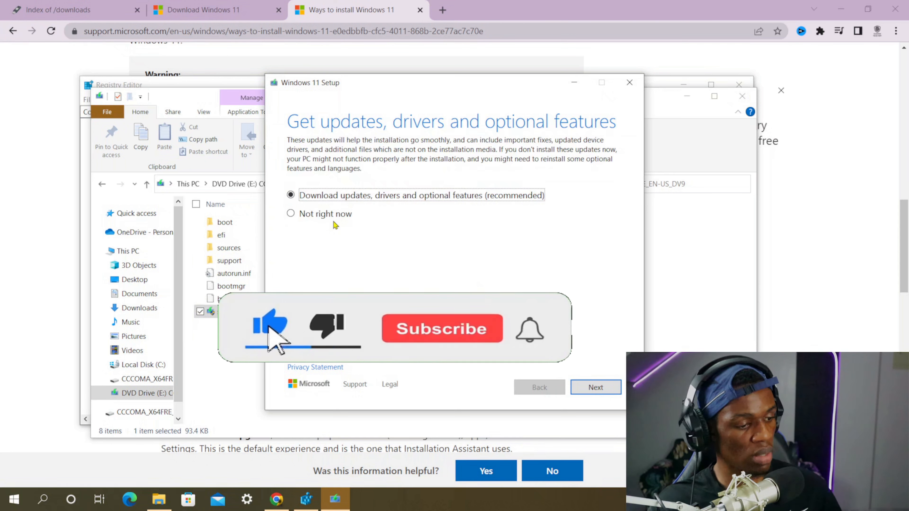
{"action": "left_click", "coordinate": [321, 215]}
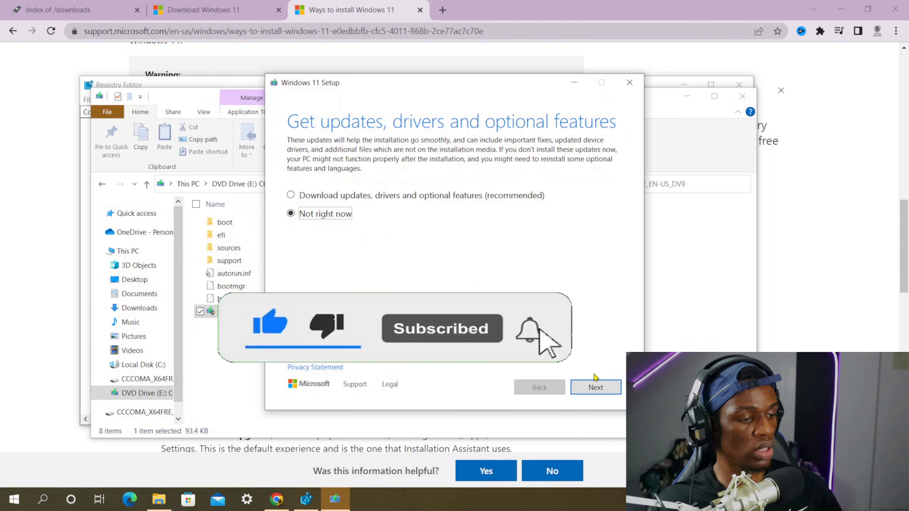
{"action": "left_click", "coordinate": [595, 388]}
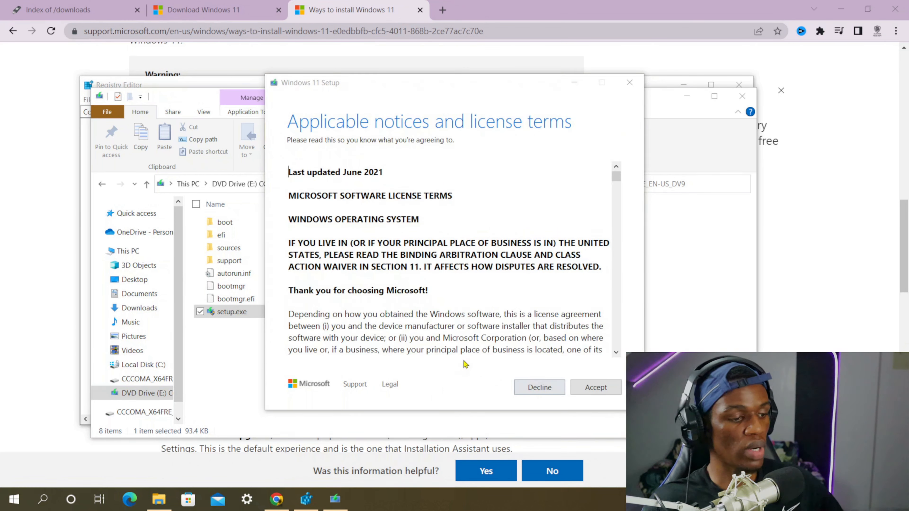
{"action": "left_click", "coordinate": [595, 389]}
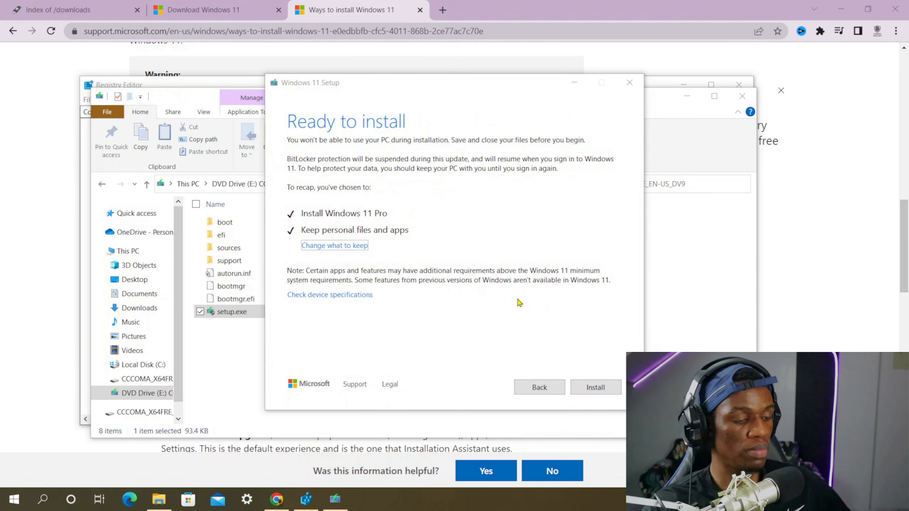
{"action": "left_click", "coordinate": [597, 392]}
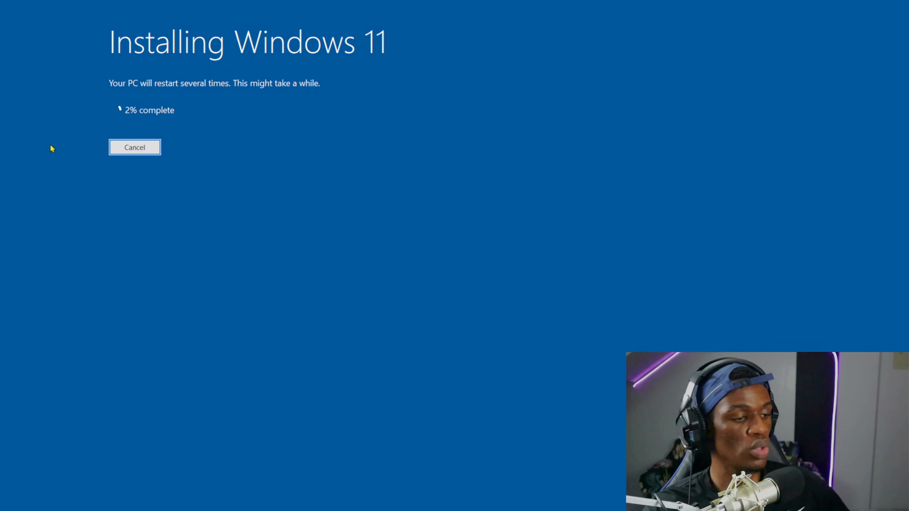
- Cancel the running Windows 11 installation and quit Setup
{"action": "left_click", "coordinate": [138, 148]}
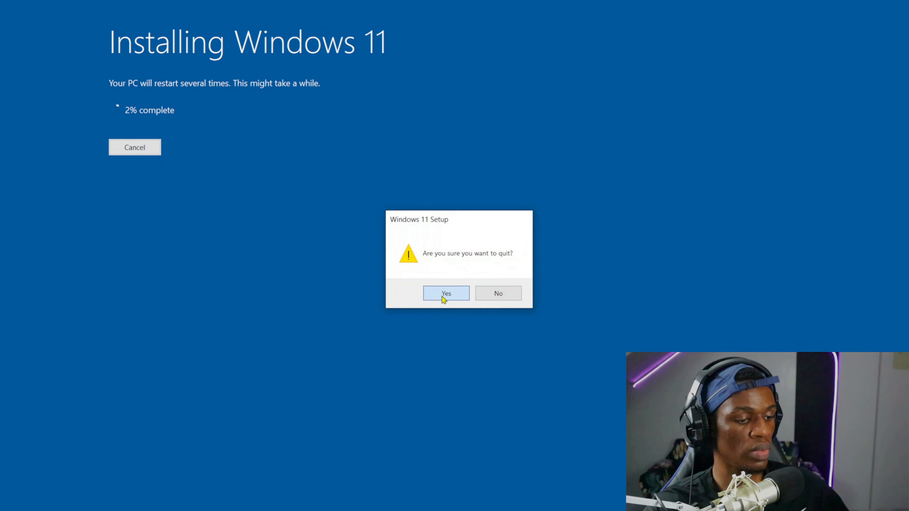
{"action": "left_click", "coordinate": [444, 296]}
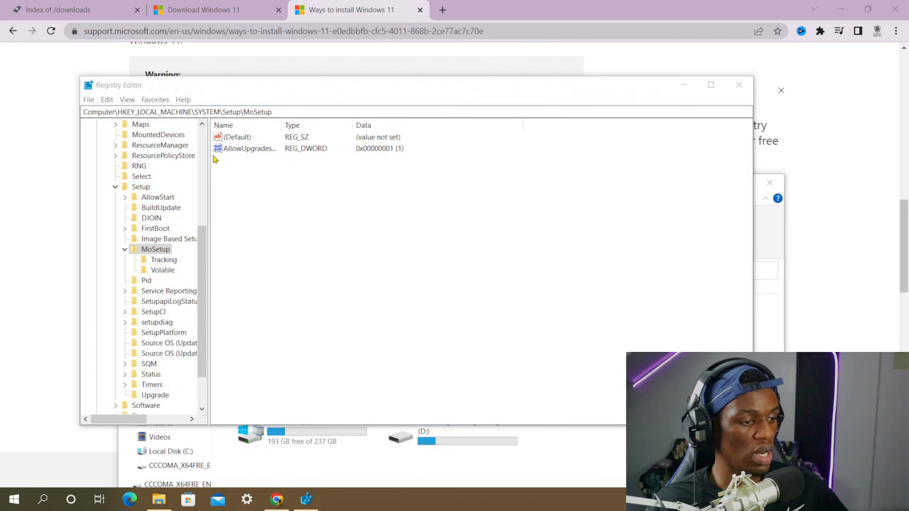
- Delete the AllowUpgradesWithUnsupportedTPMOrCPU value from the MoSetup key in Registry Editor
{"action": "right_click", "coordinate": [241, 154]}
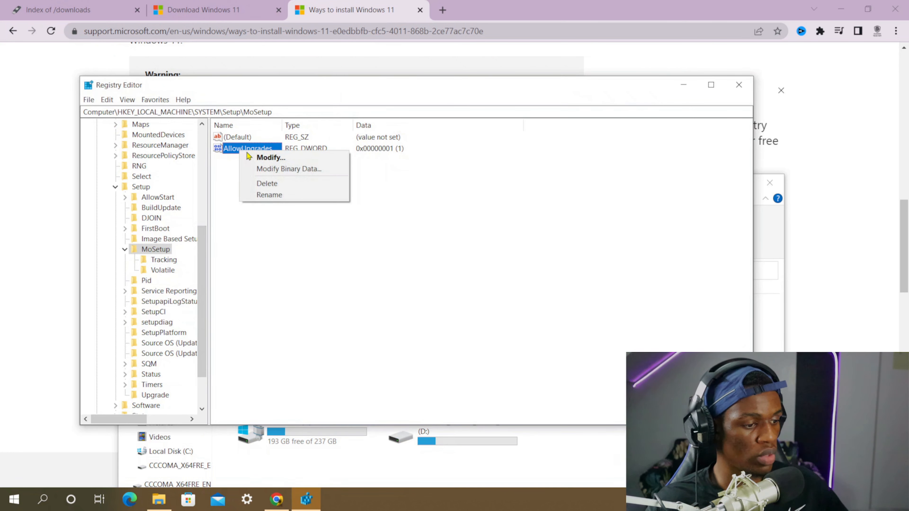
{"action": "left_click", "coordinate": [275, 187]}
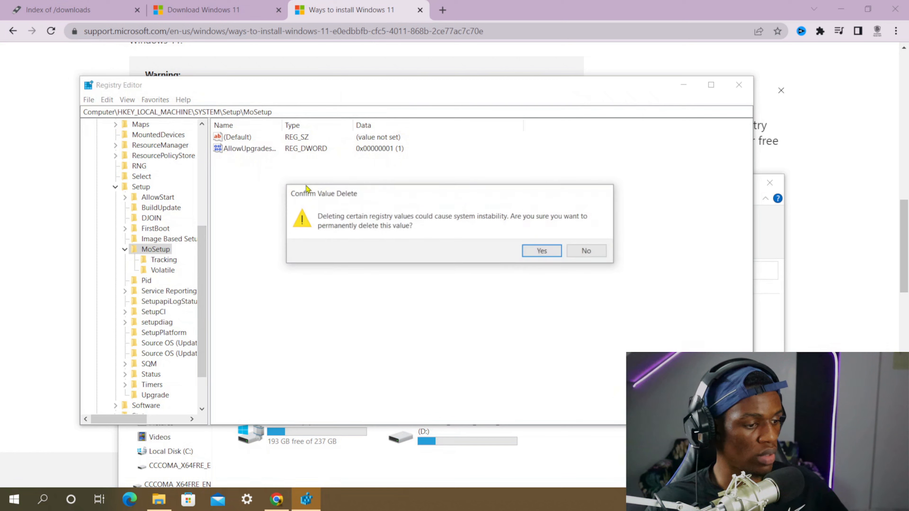
{"action": "left_click", "coordinate": [543, 252]}
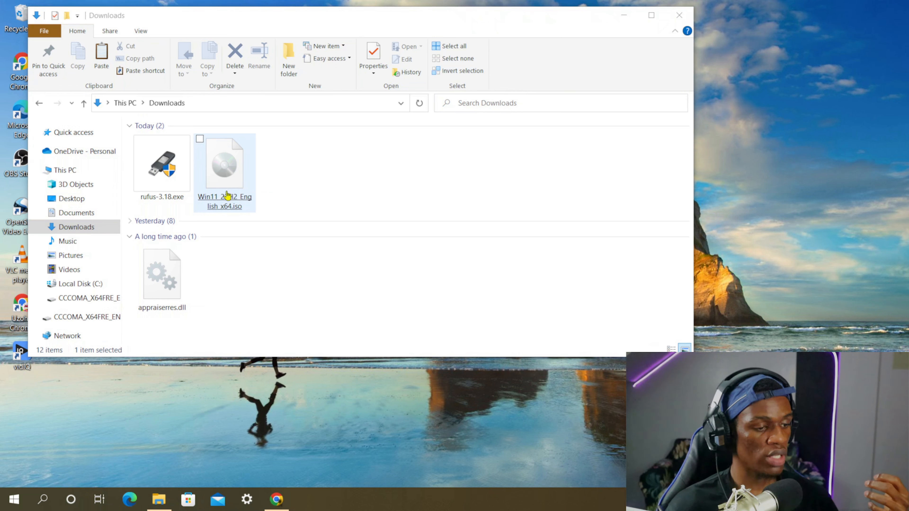
- Extract Win11_22H2_English_x64.iso in Downloads with WinRAR to a folder of the same name
{"action": "left_click", "coordinate": [229, 169]}
{"action": "right_click", "coordinate": [229, 169]}
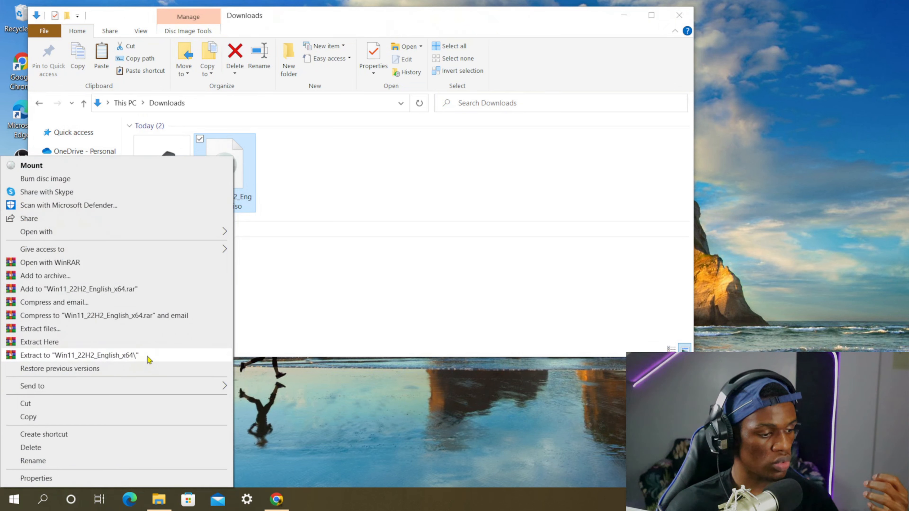
{"action": "left_click", "coordinate": [113, 356]}
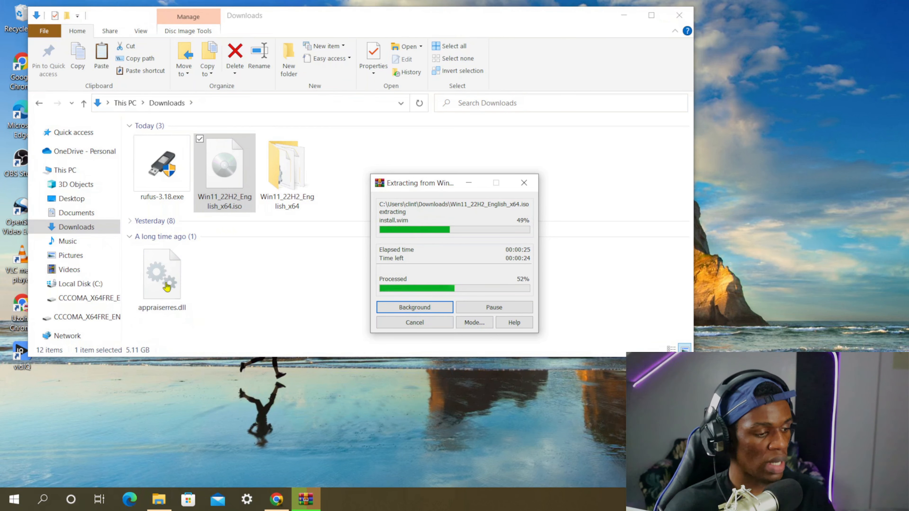
- Copy only the appraiserres.dll file from the Downloads folder
{"action": "left_click", "coordinate": [138, 251]}
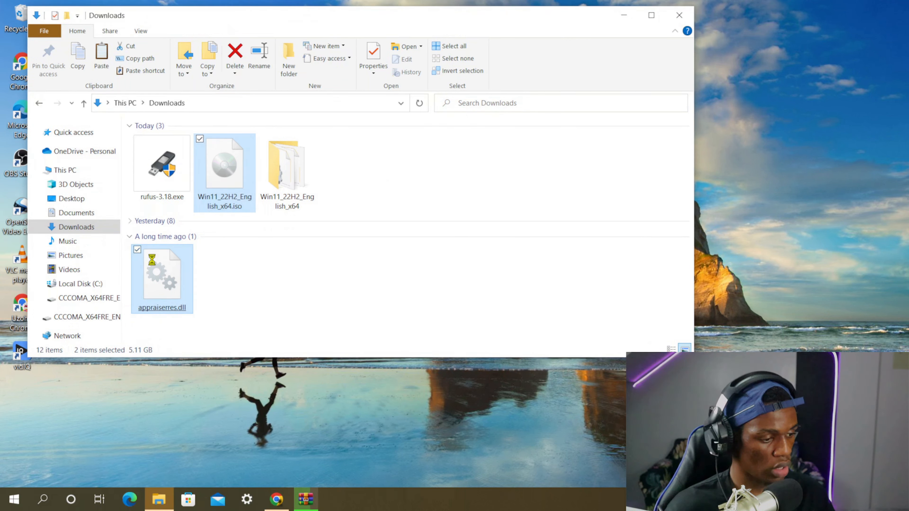
{"action": "right_click", "coordinate": [171, 269]}
{"action": "left_click", "coordinate": [236, 283]}
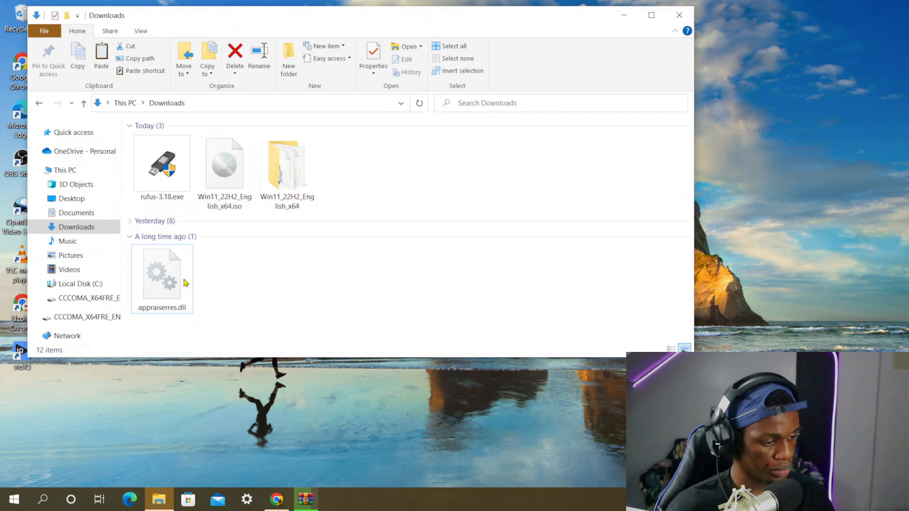
{"action": "left_click", "coordinate": [172, 281]}
{"action": "right_click", "coordinate": [172, 275]}
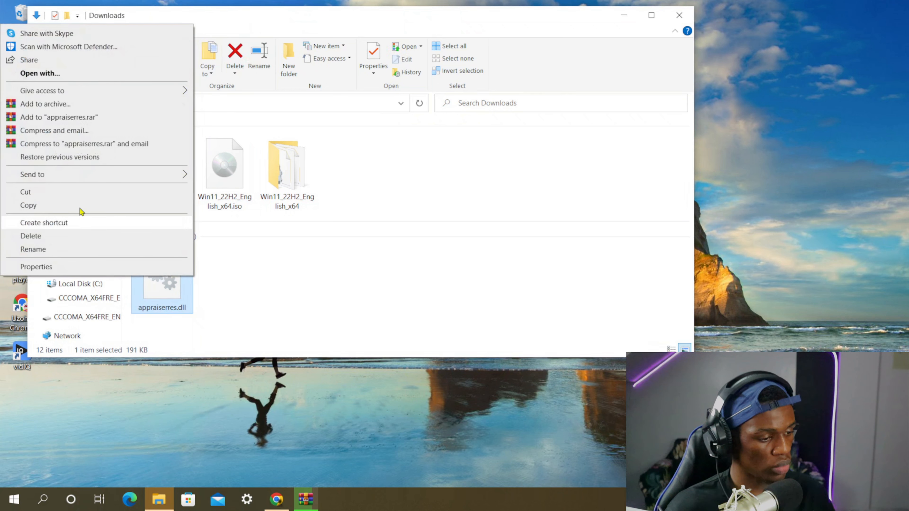
{"action": "left_click", "coordinate": [106, 206]}
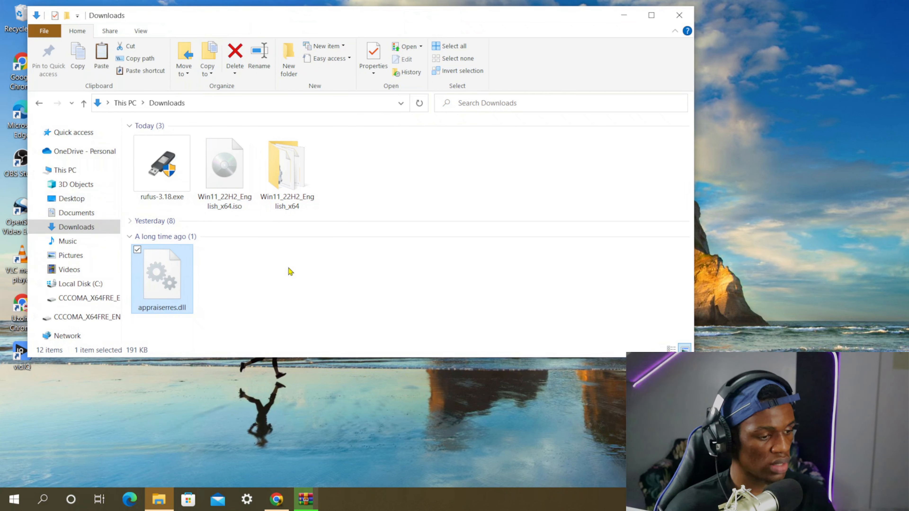
- Paste appraiserres.dll into the sources folder of the extracted Win11_22H2_English_x64 folder, replacing the existing file, and check it in the list
{"action": "left_click", "coordinate": [306, 499]}
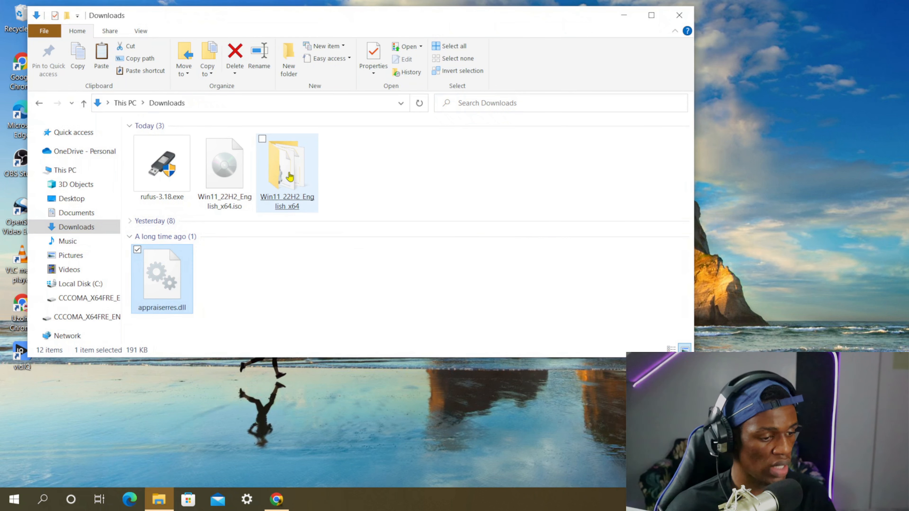
{"action": "double_click", "coordinate": [291, 178]}
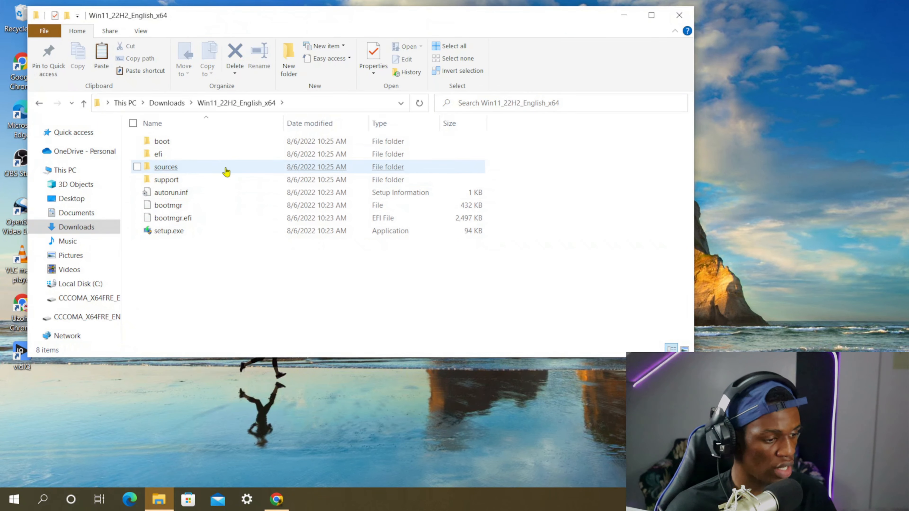
{"action": "double_click", "coordinate": [255, 173]}
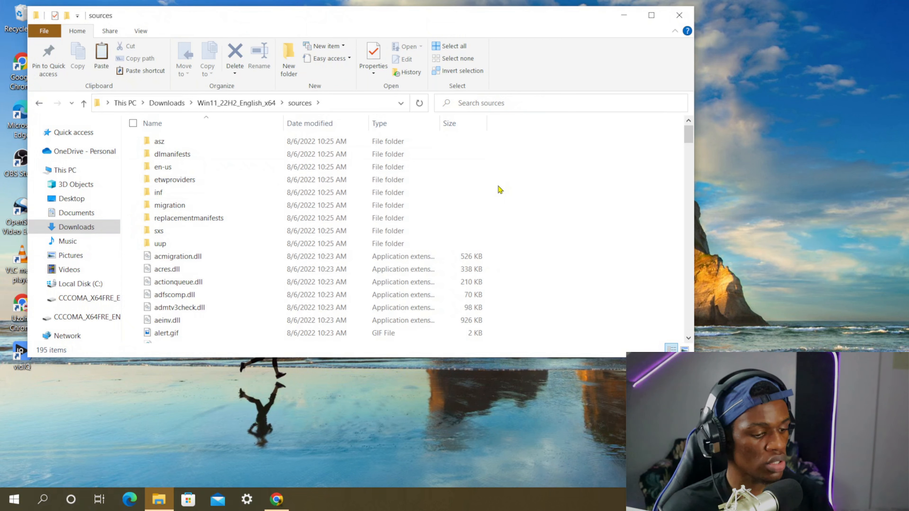
{"action": "key", "text": "ctrl+v"}
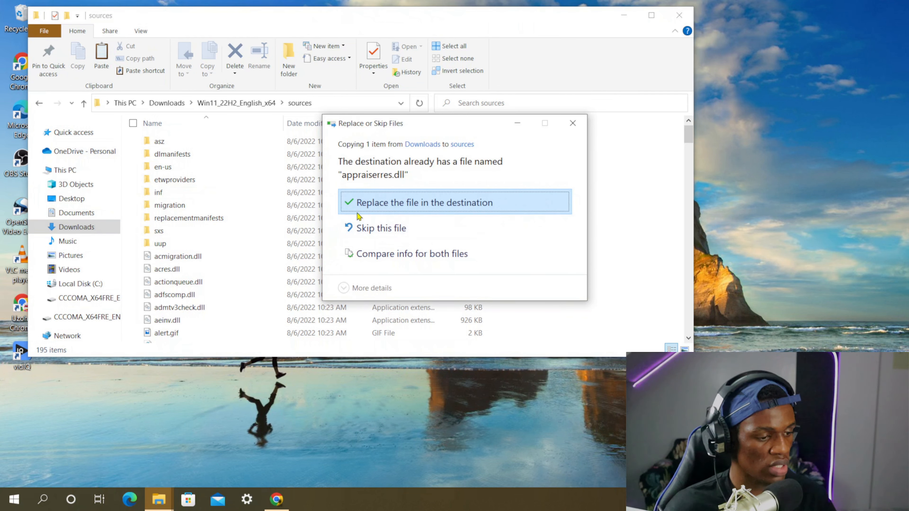
{"action": "left_click", "coordinate": [390, 209]}
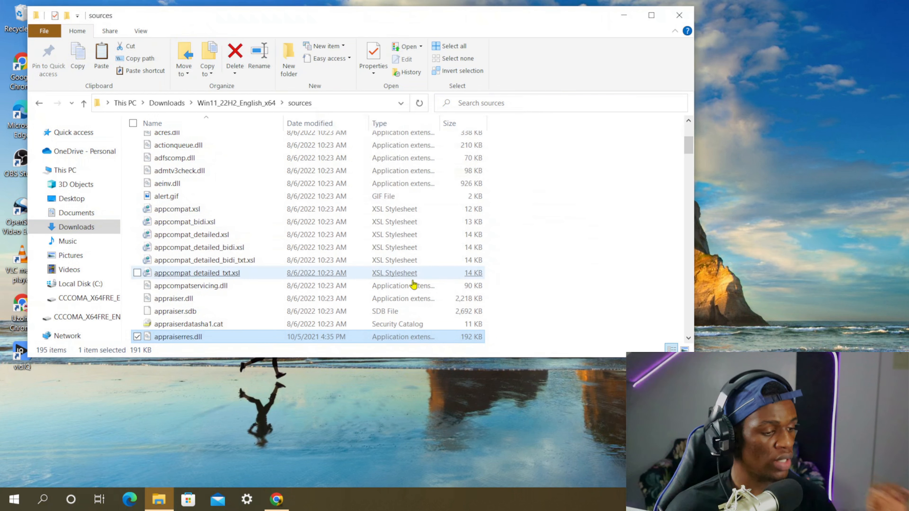
{"action": "scroll", "coordinate": [359, 238], "scroll_direction": "down", "scroll_amount": 1}
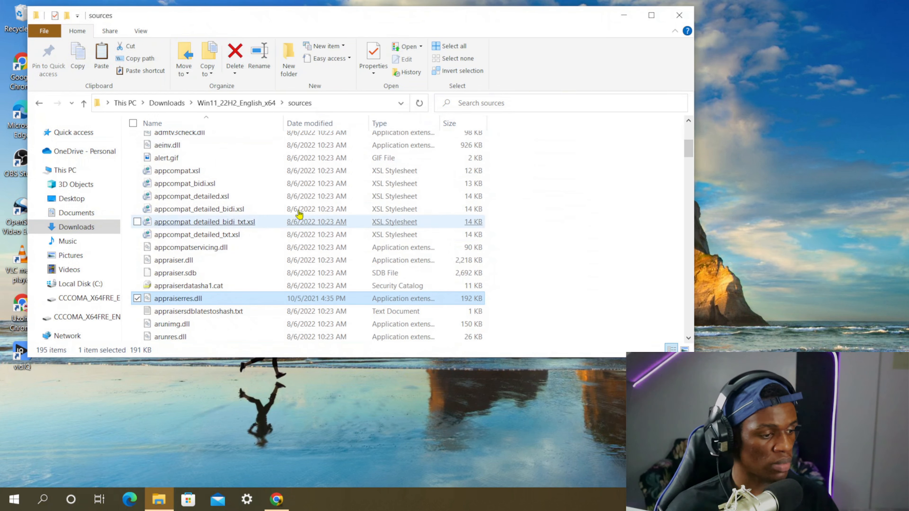
{"action": "scroll", "coordinate": [298, 213], "scroll_direction": "up", "scroll_amount": 4}
- Return to the Win11_22H2_English_x64 folder, refresh it and run setup.exe
{"action": "key", "text": "BackSpace"}
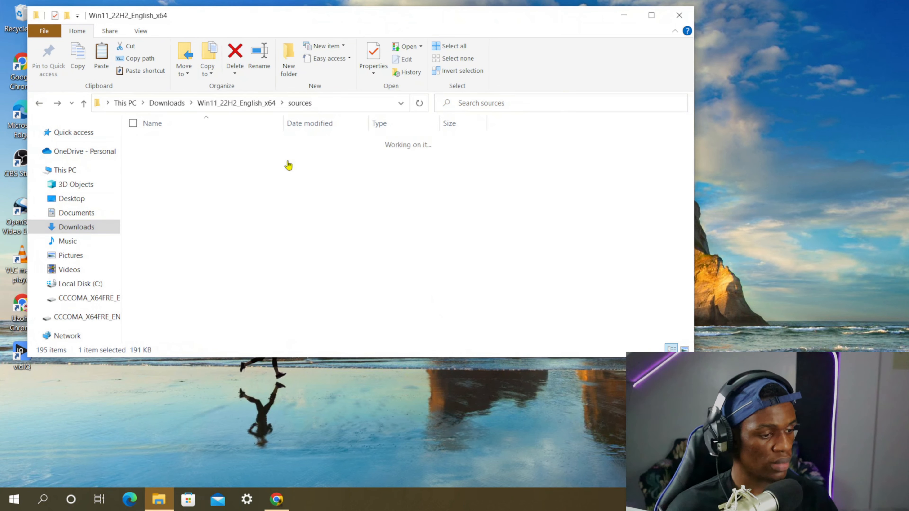
{"action": "right_click", "coordinate": [317, 279]}
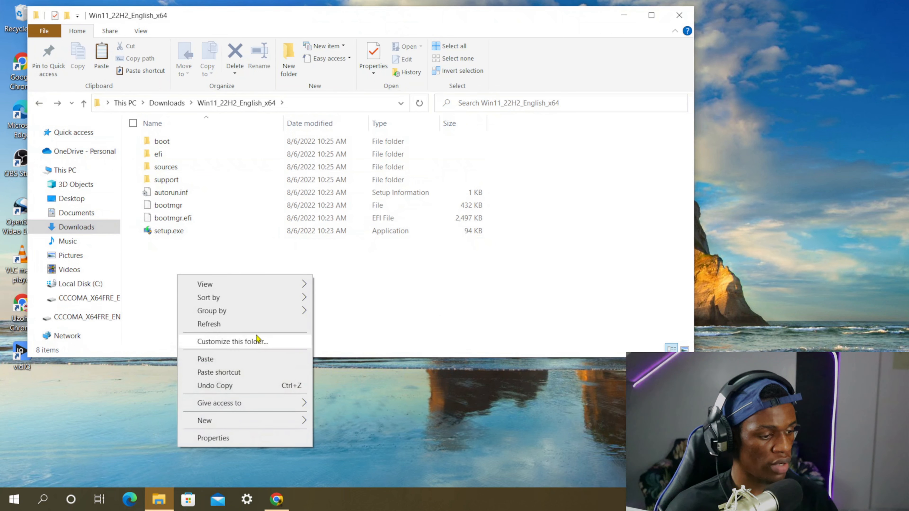
{"action": "left_click", "coordinate": [258, 324]}
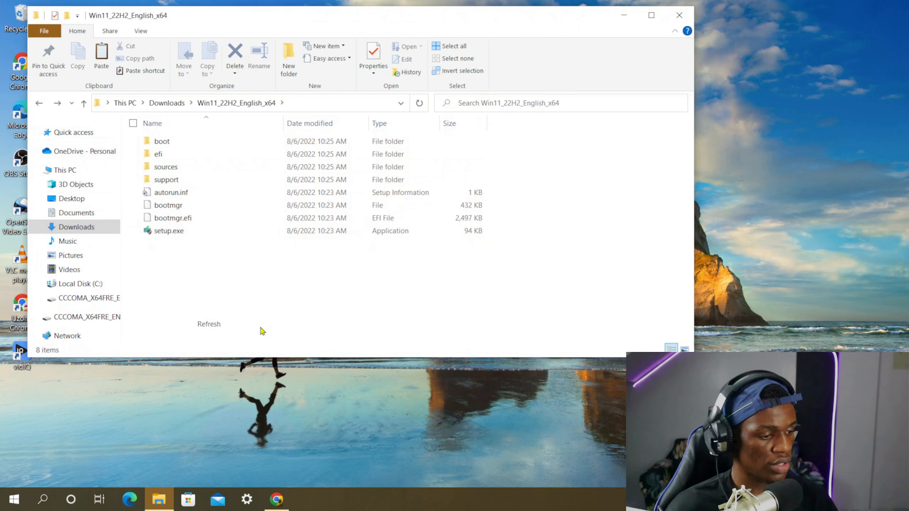
{"action": "left_click", "coordinate": [229, 236]}
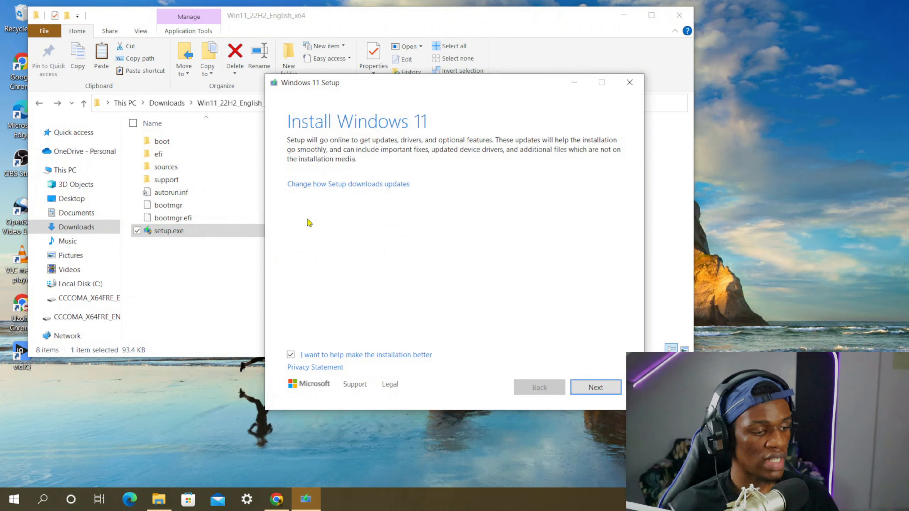
- Choose Not right now for updates, accept the license terms and start installing Windows 11 Pro, keeping personal files and apps
{"action": "left_click", "coordinate": [338, 185]}
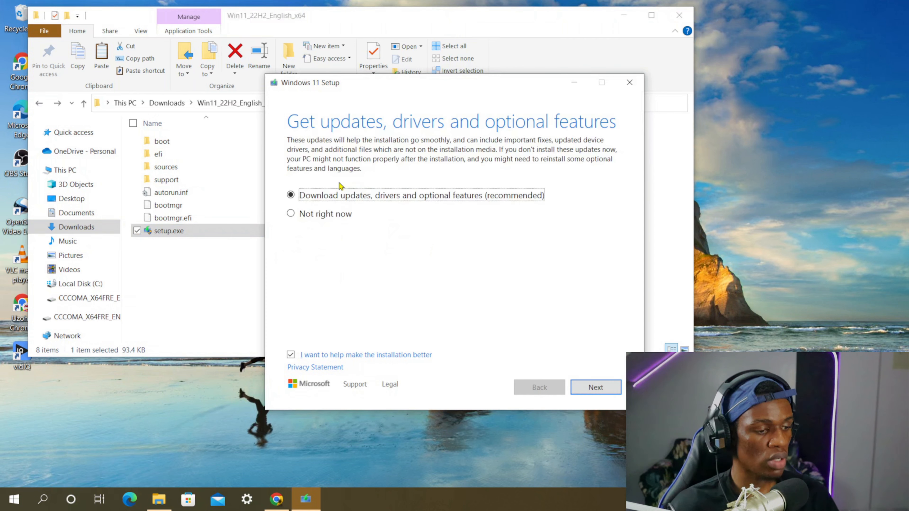
{"action": "left_click", "coordinate": [309, 215]}
{"action": "left_click", "coordinate": [595, 388]}
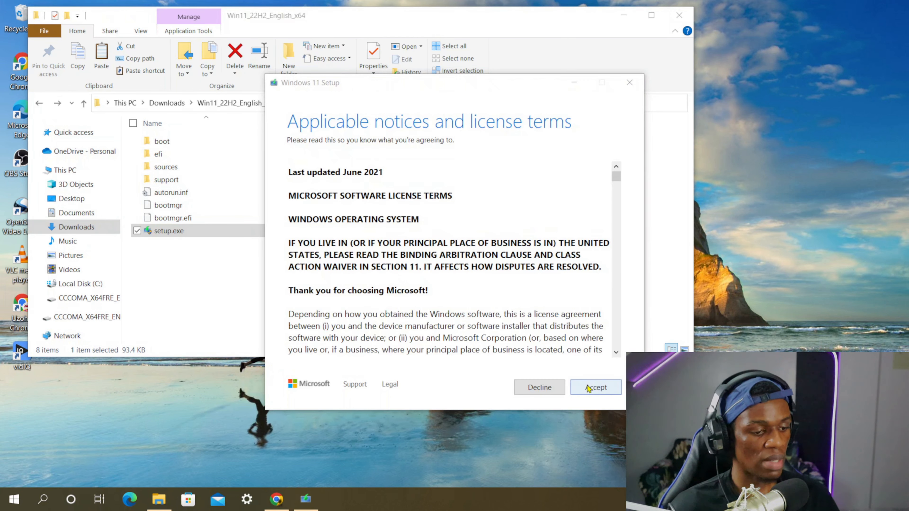
{"action": "left_click", "coordinate": [593, 388]}
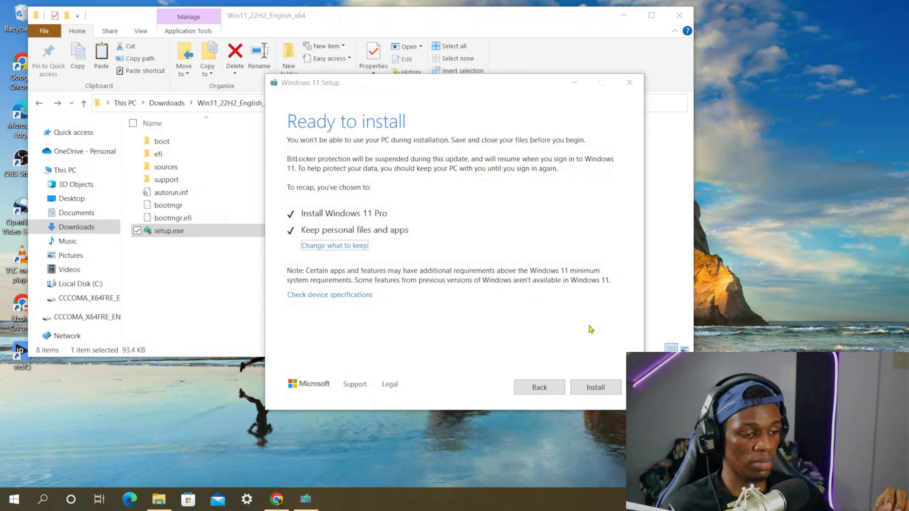
{"action": "left_click", "coordinate": [596, 388]}
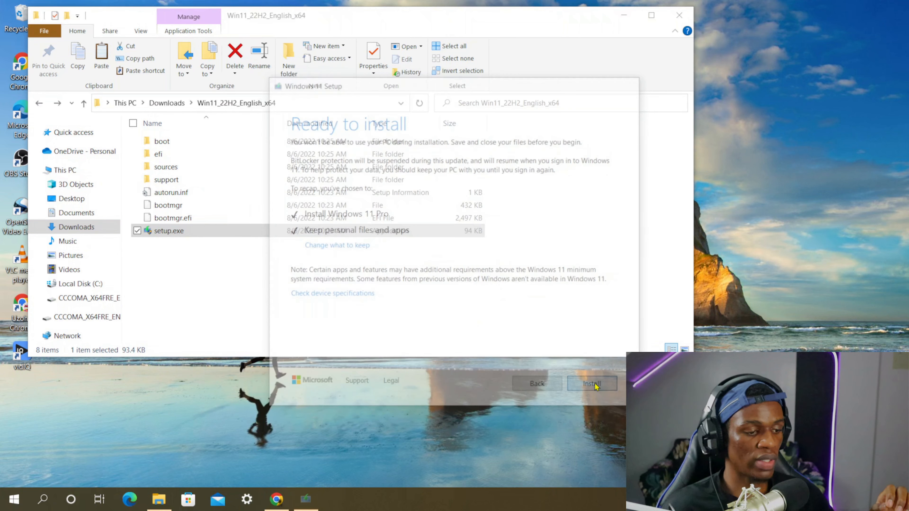